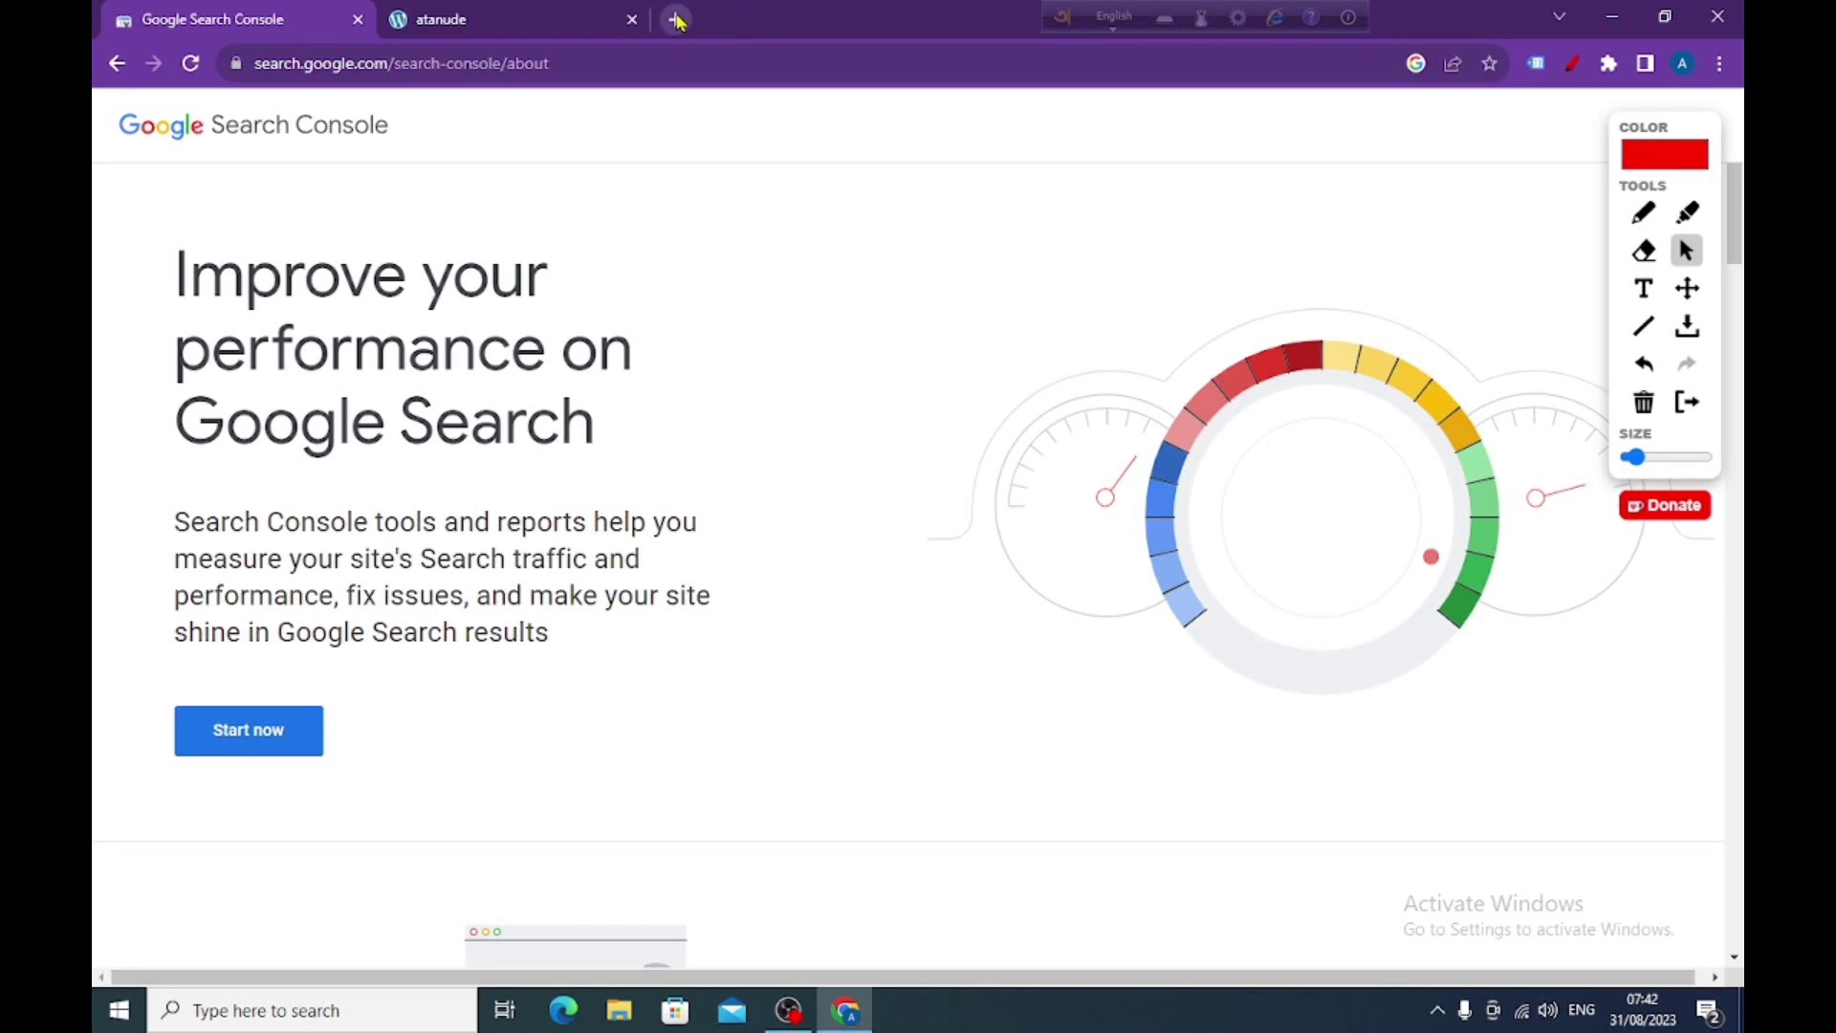
Search Google for "google search console" in a new tab, then open the Search Console site and start it.
{"action": "left_click", "coordinate": [676, 19]}
{"action": "left_click", "coordinate": [624, 61]}
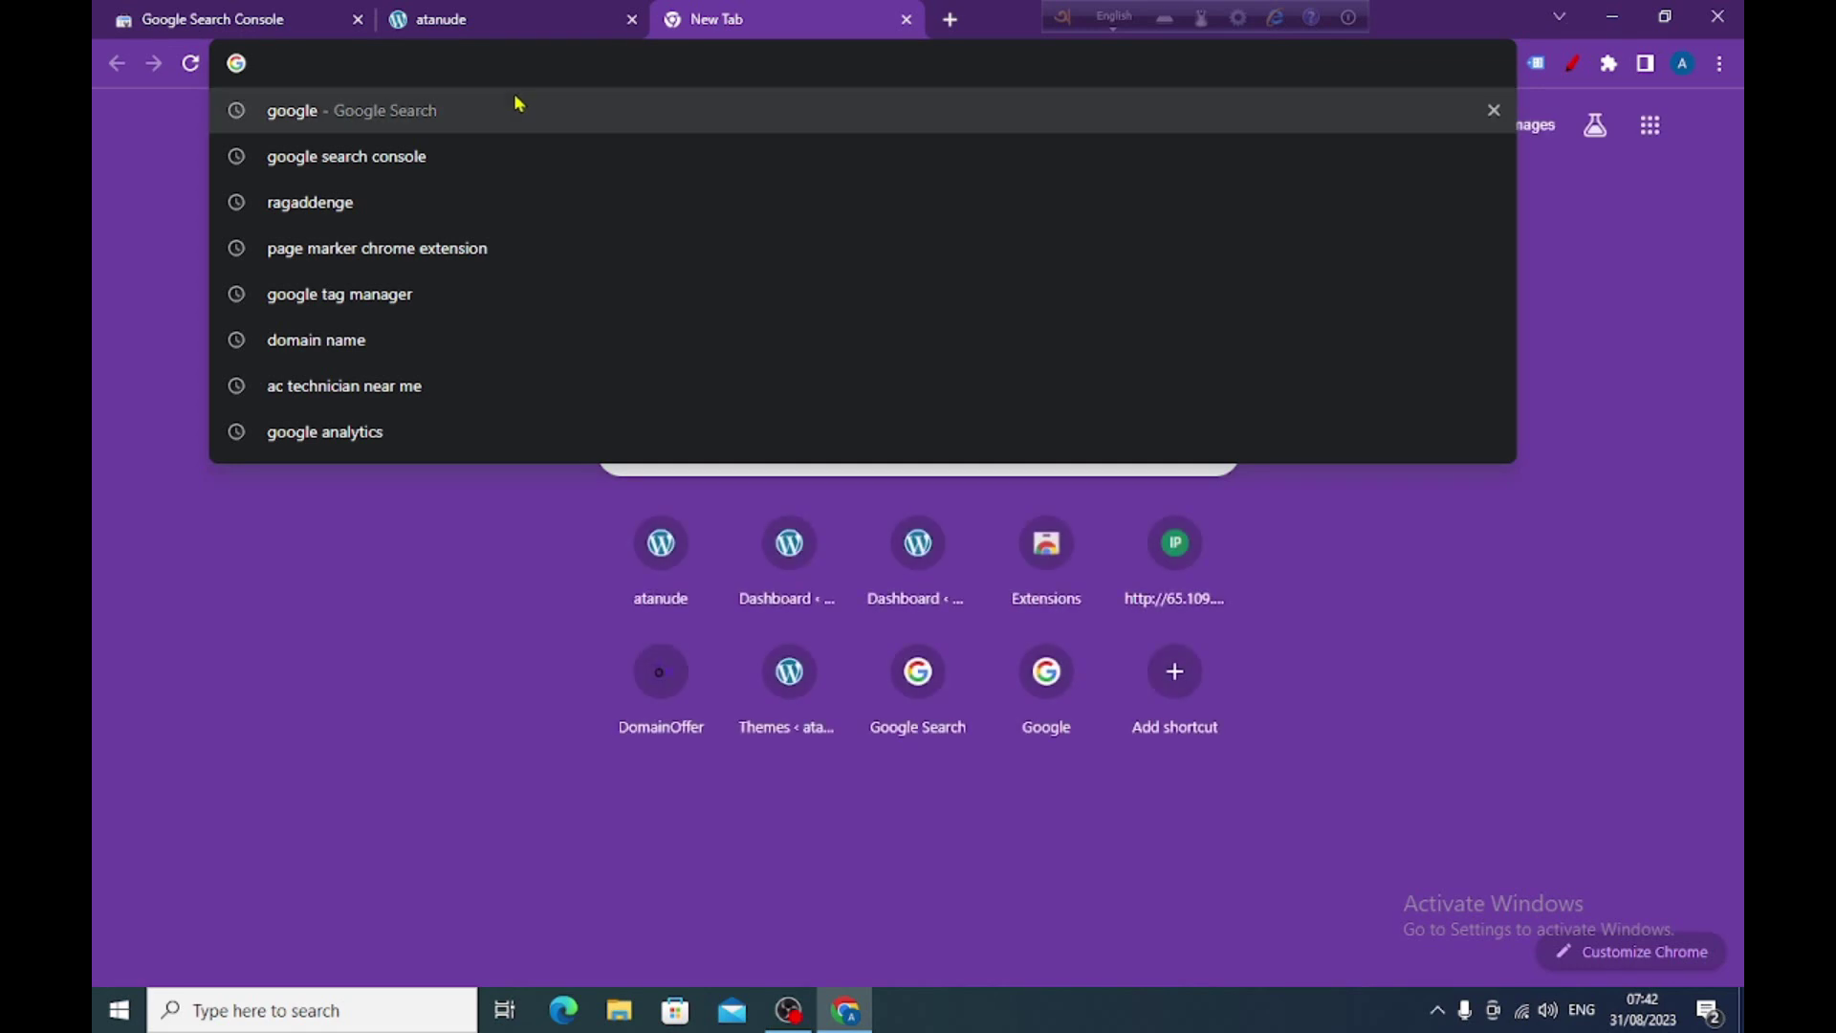
{"action": "left_click", "coordinate": [406, 156]}
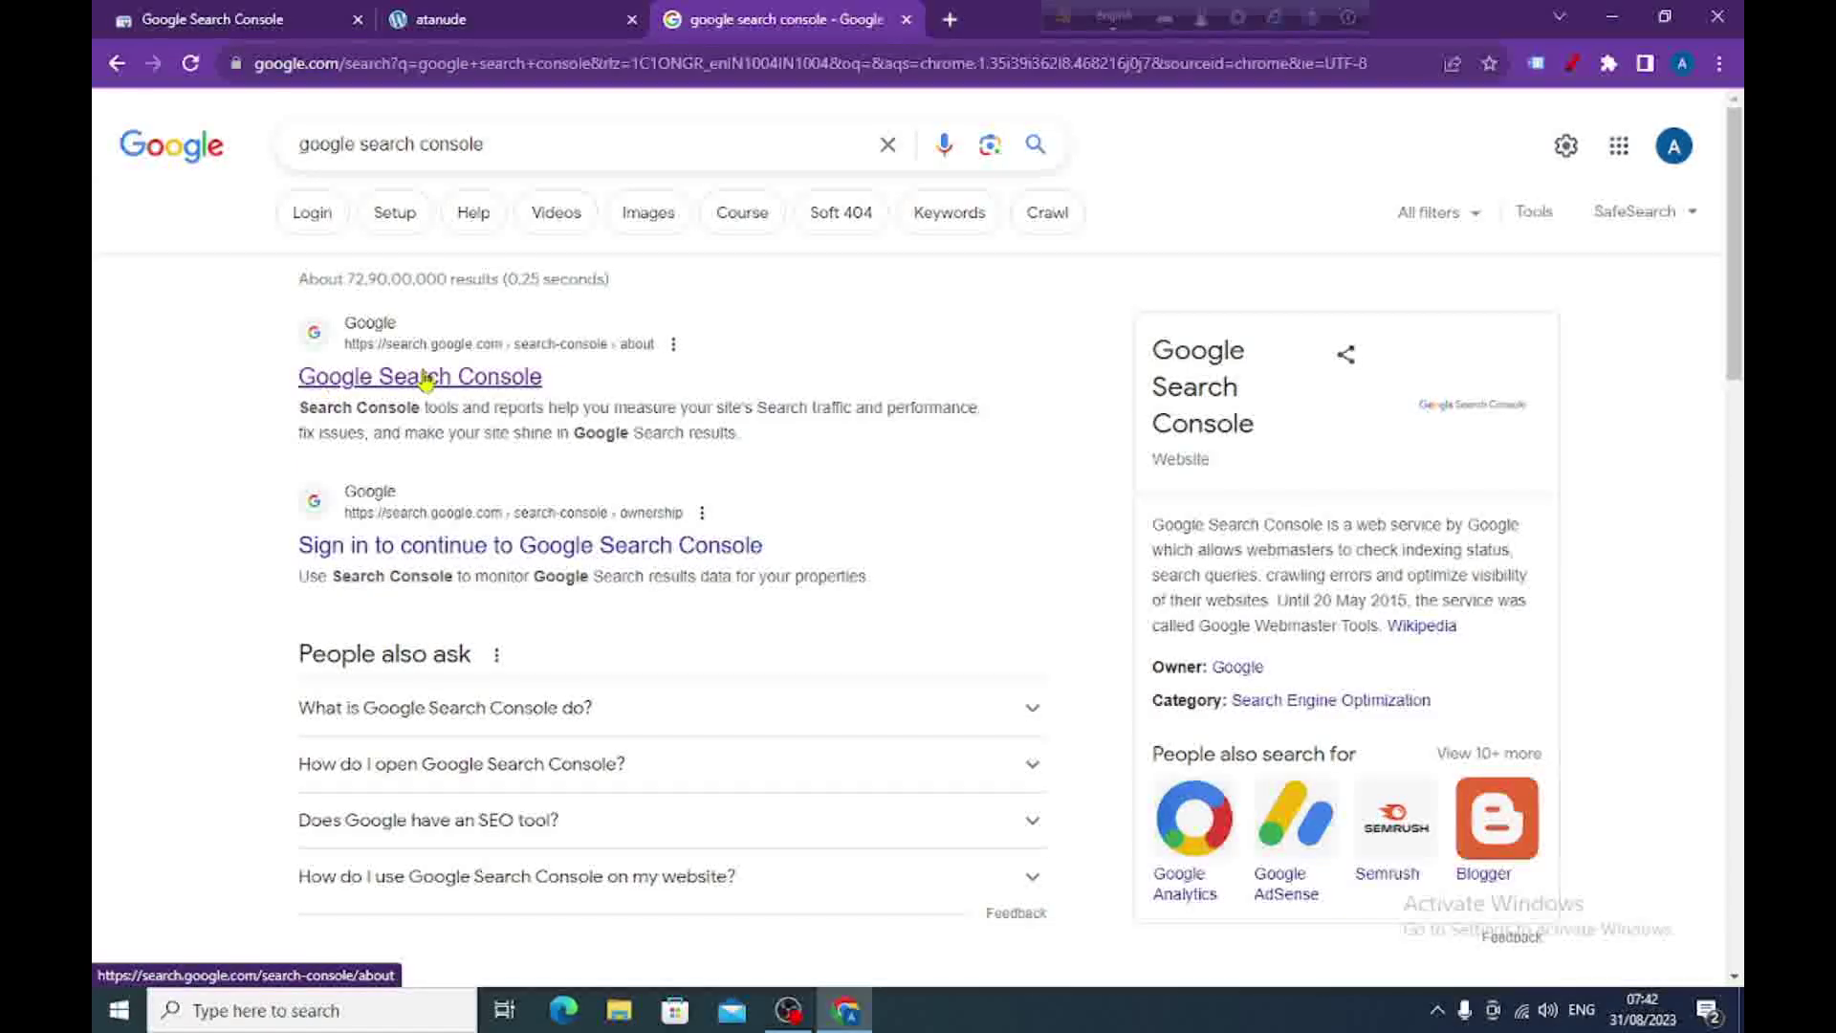
{"action": "left_click", "coordinate": [379, 340]}
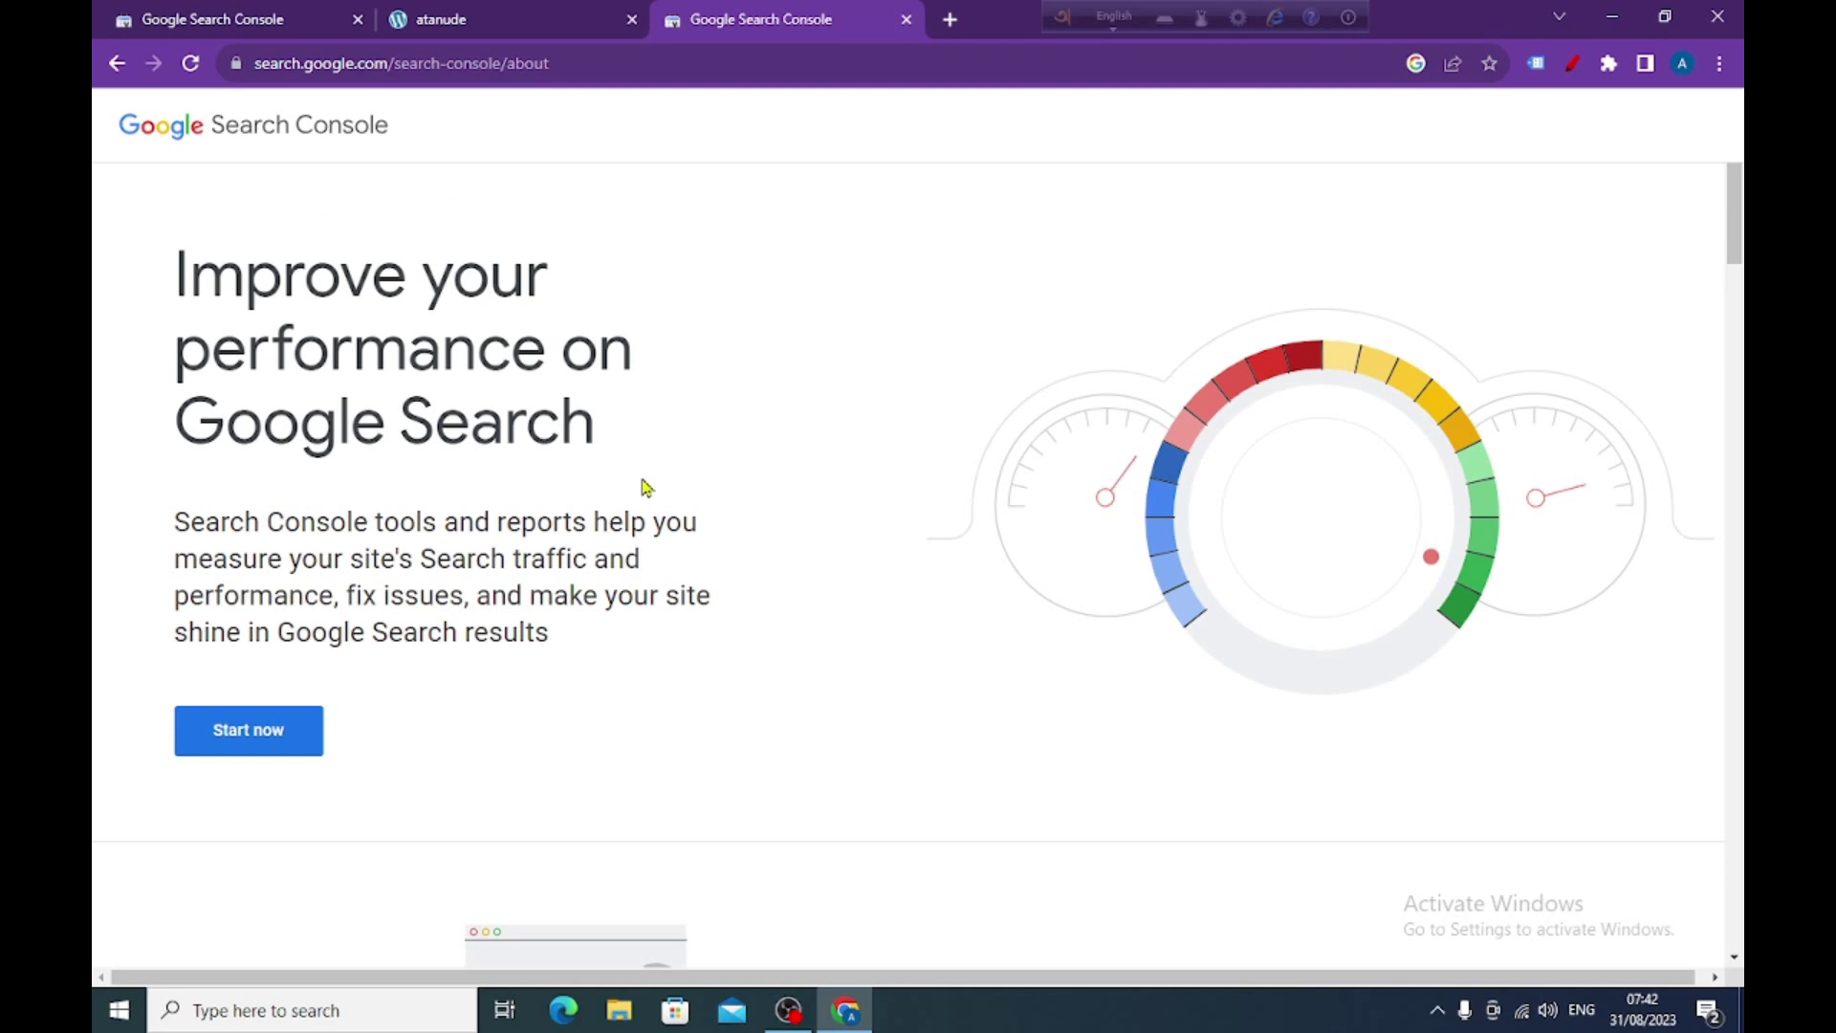
{"action": "left_click", "coordinate": [239, 740]}
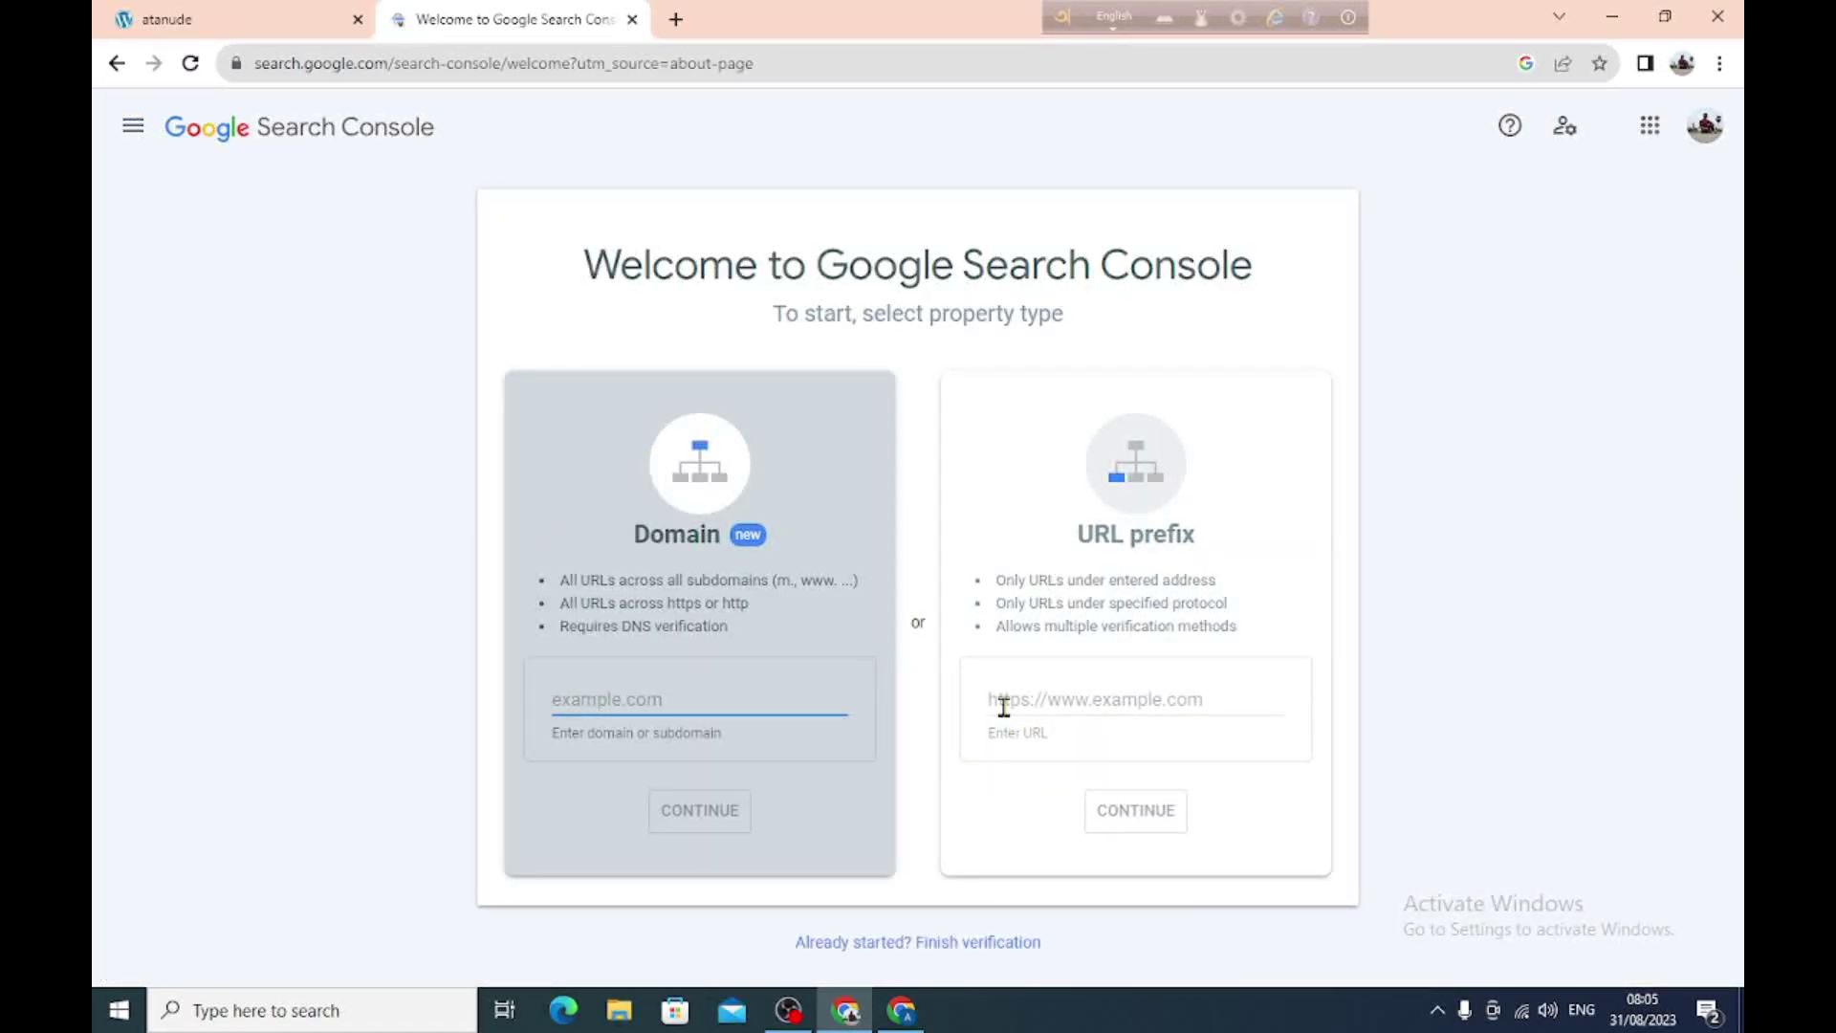
{"action": "left_click", "coordinate": [1057, 693]}
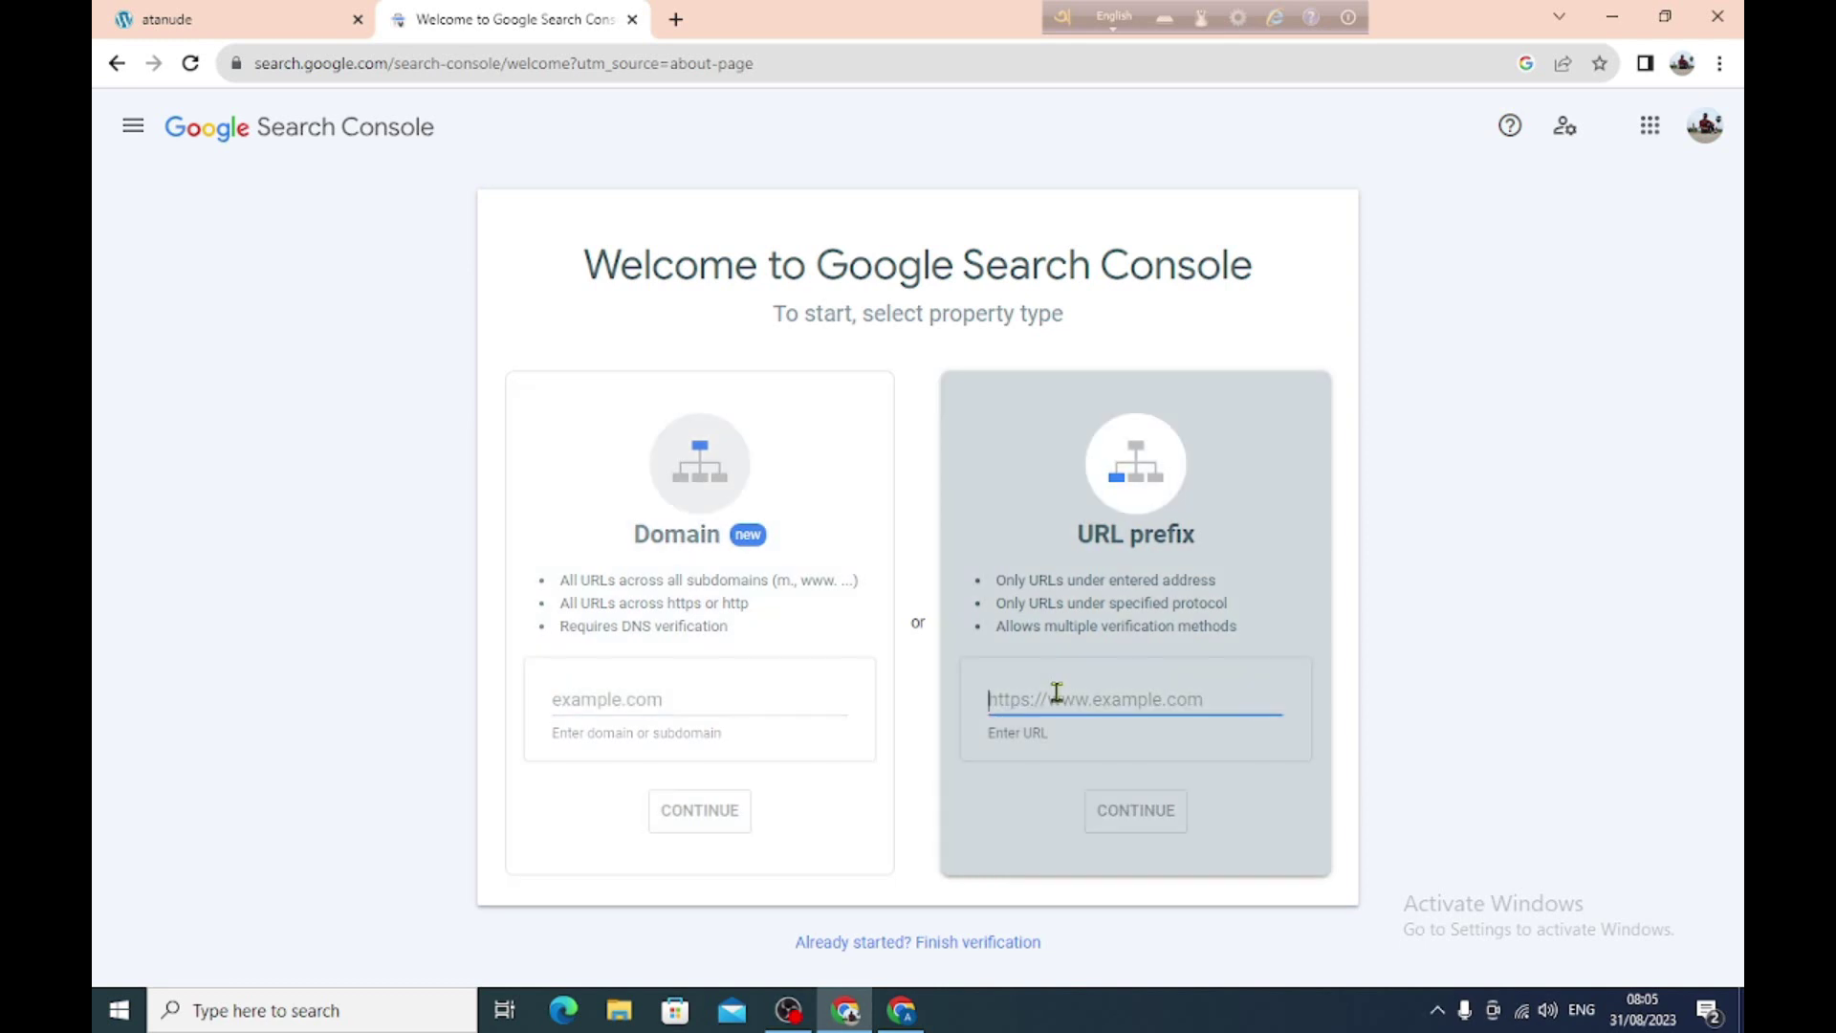
{"action": "right_click", "coordinate": [1057, 705]}
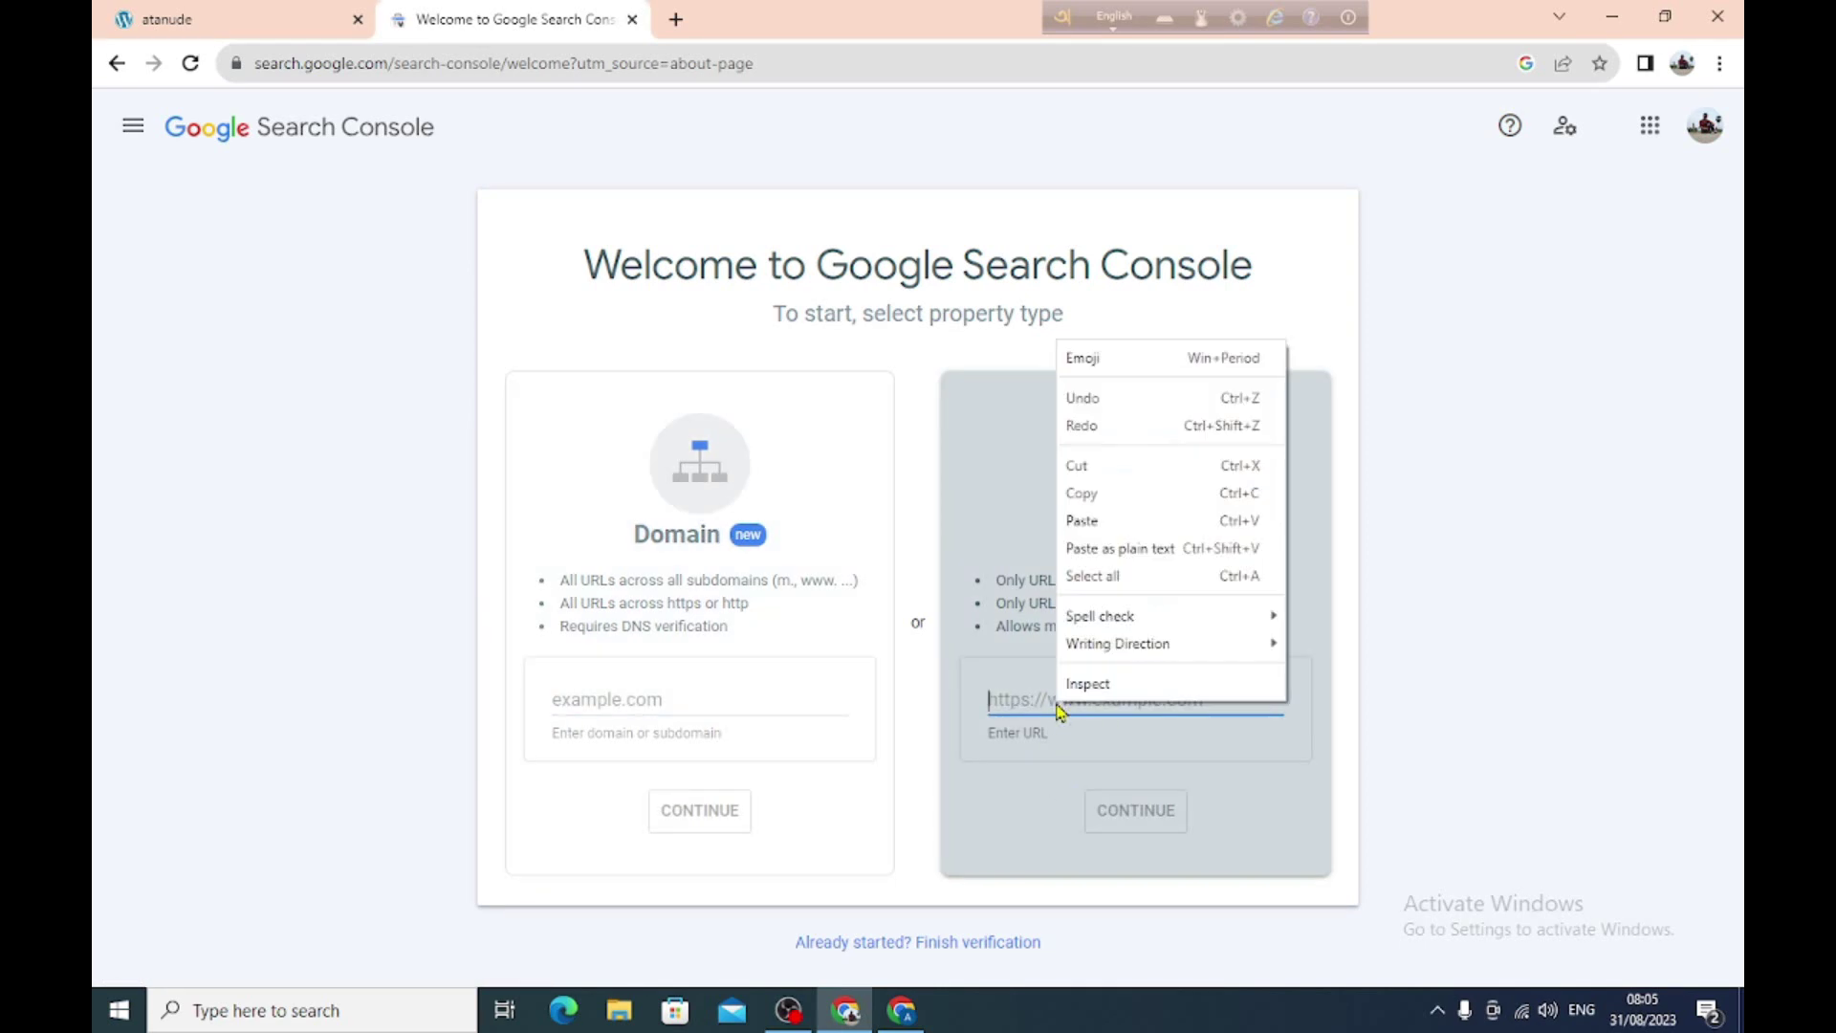
{"action": "left_click", "coordinate": [1091, 526]}
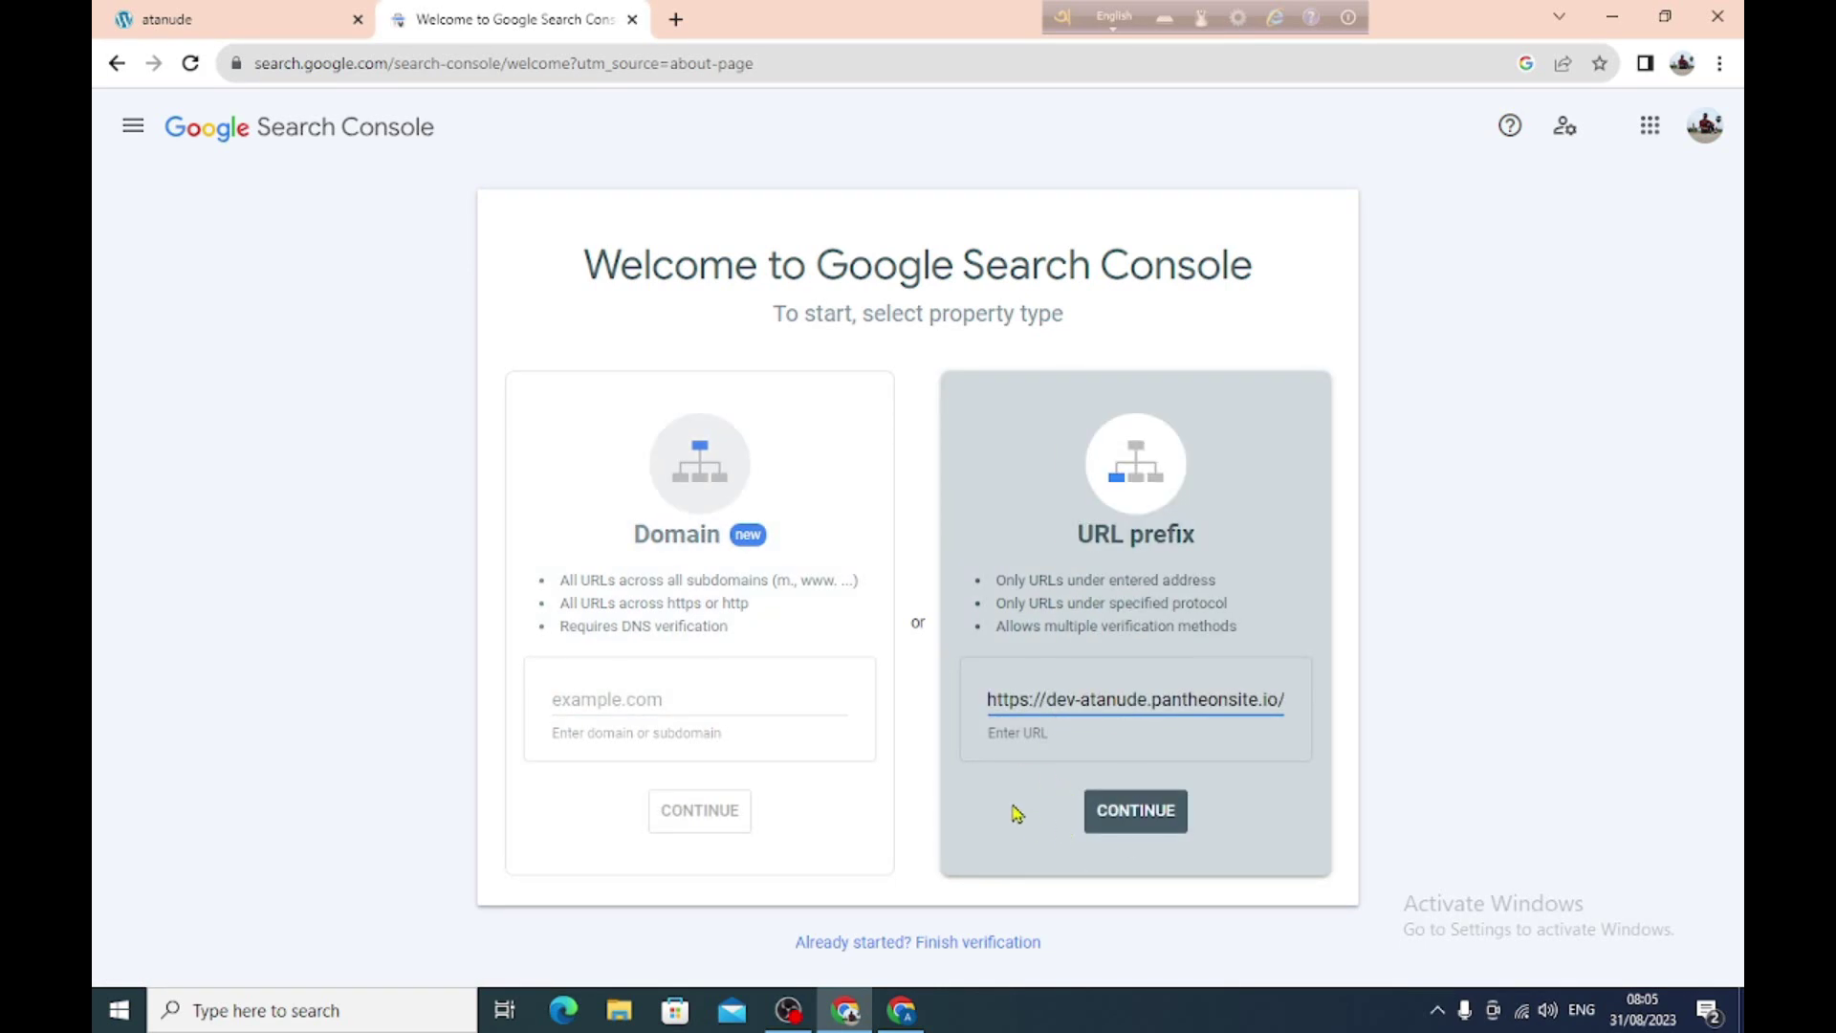
{"action": "left_click", "coordinate": [1137, 817]}
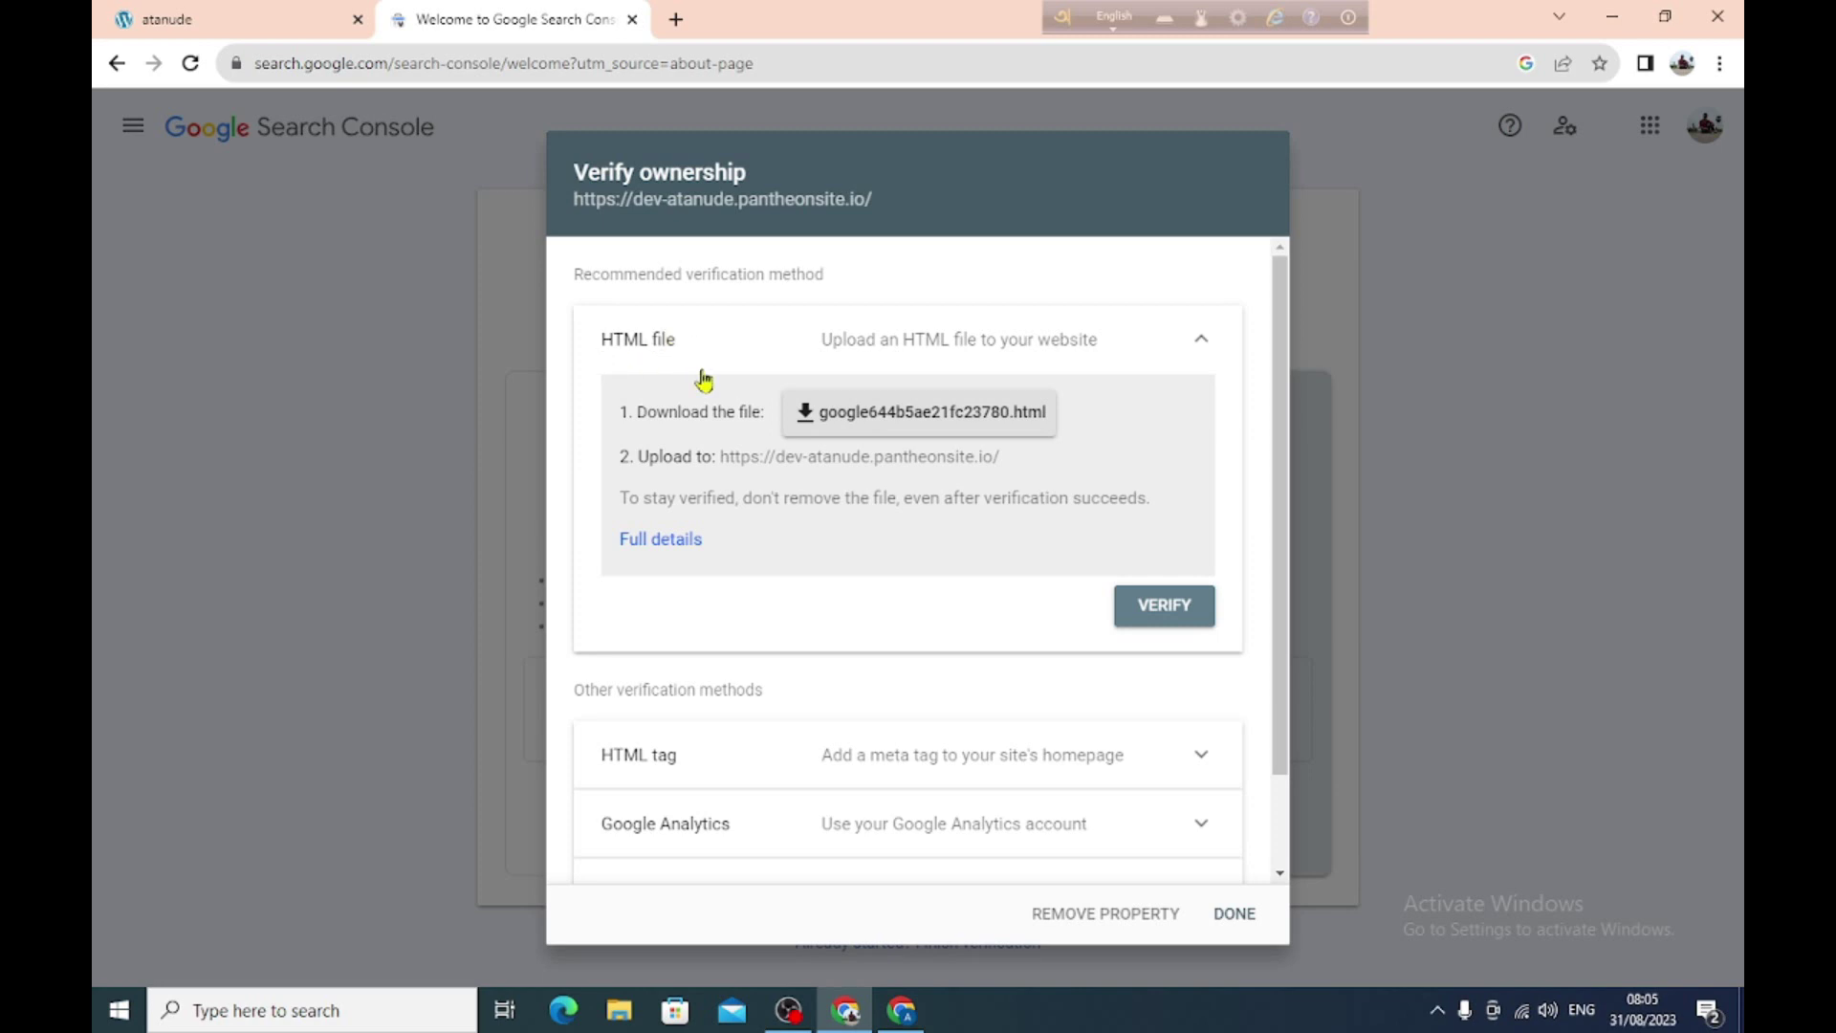
Review the ownership verification methods, expand the HTML tag method and copy its meta tag.
{"action": "scroll", "coordinate": [770, 632], "scroll_direction": "down", "scroll_amount": 2}
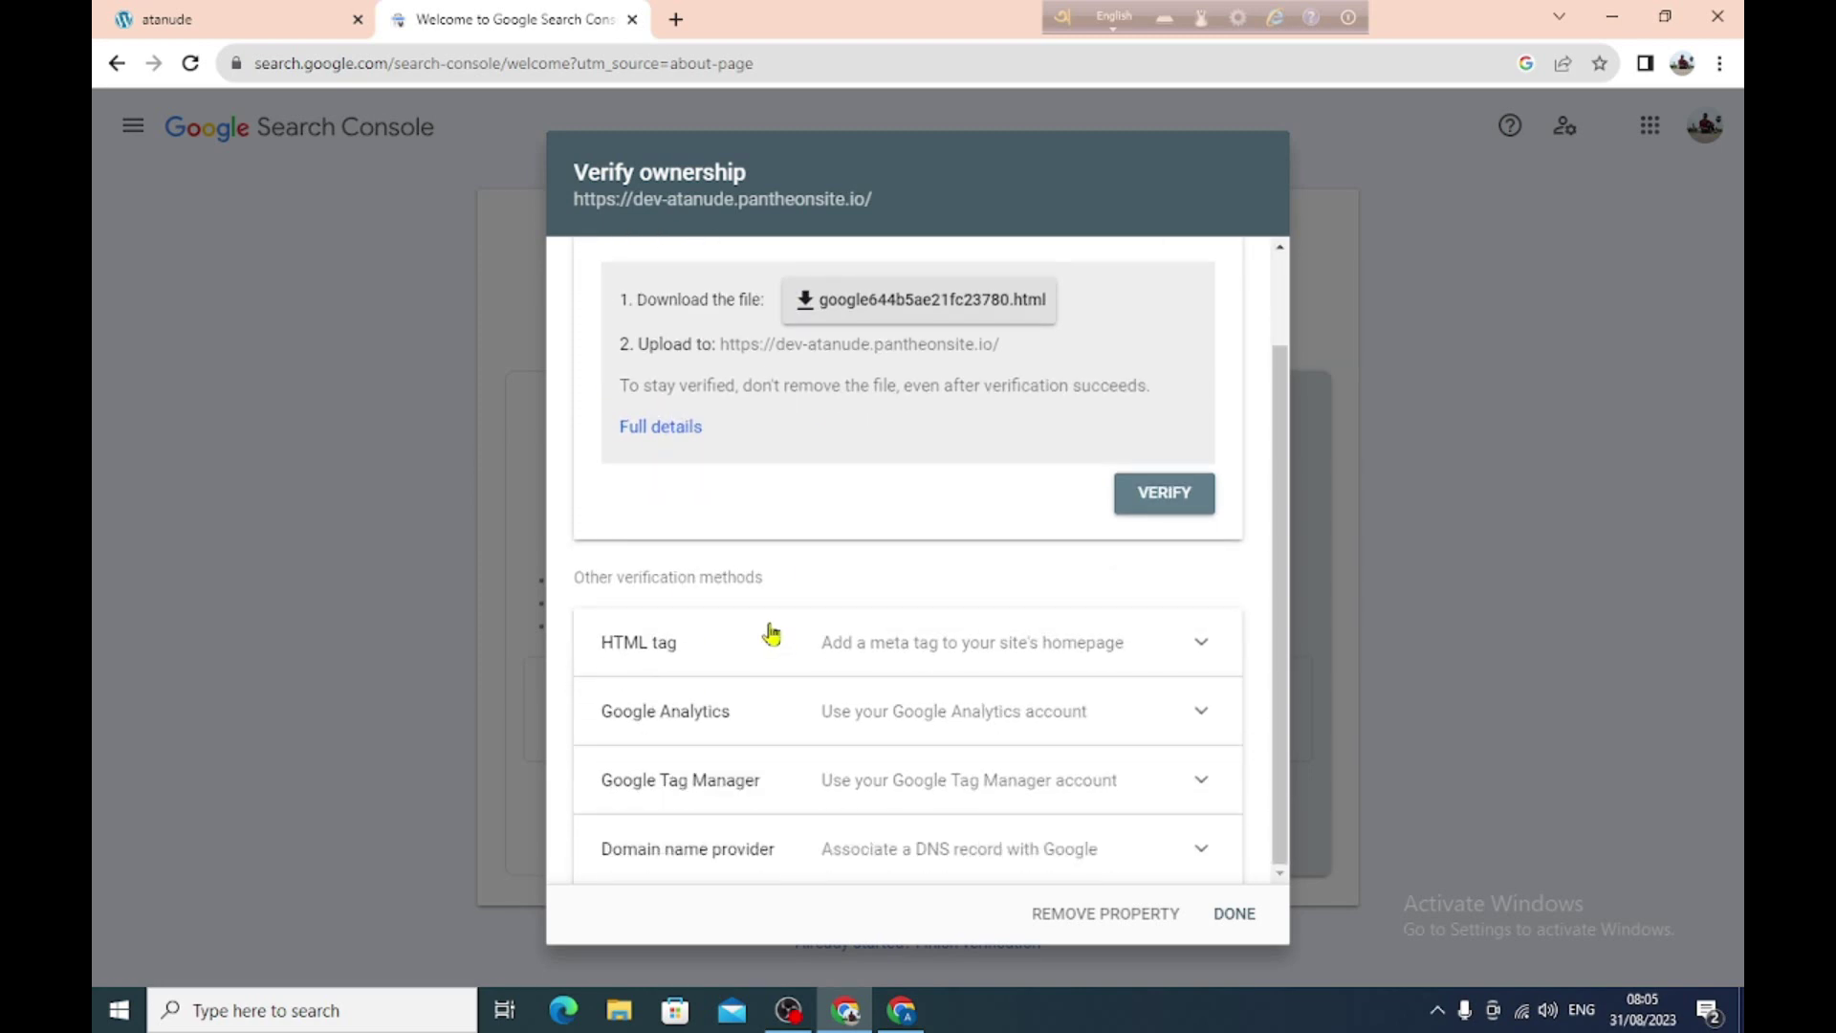
{"action": "scroll", "coordinate": [765, 641], "scroll_direction": "up", "scroll_amount": 2}
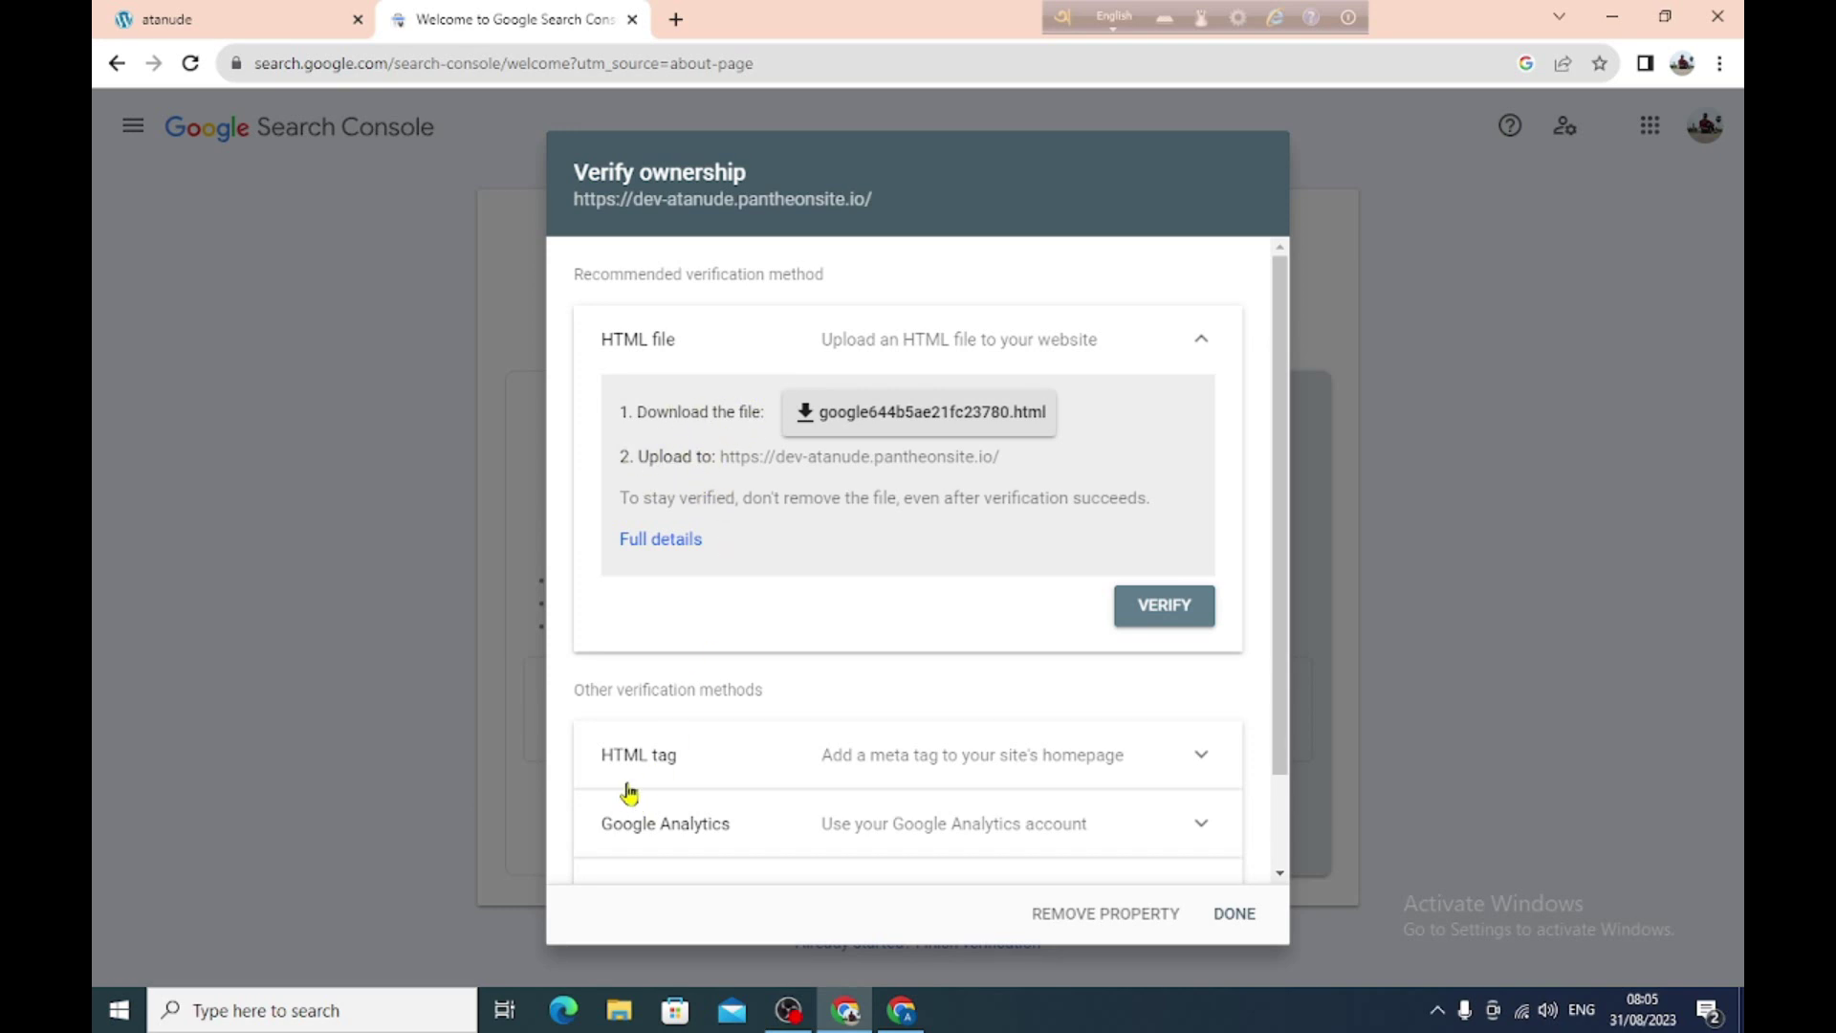
{"action": "scroll", "coordinate": [674, 690], "scroll_direction": "down", "scroll_amount": 2}
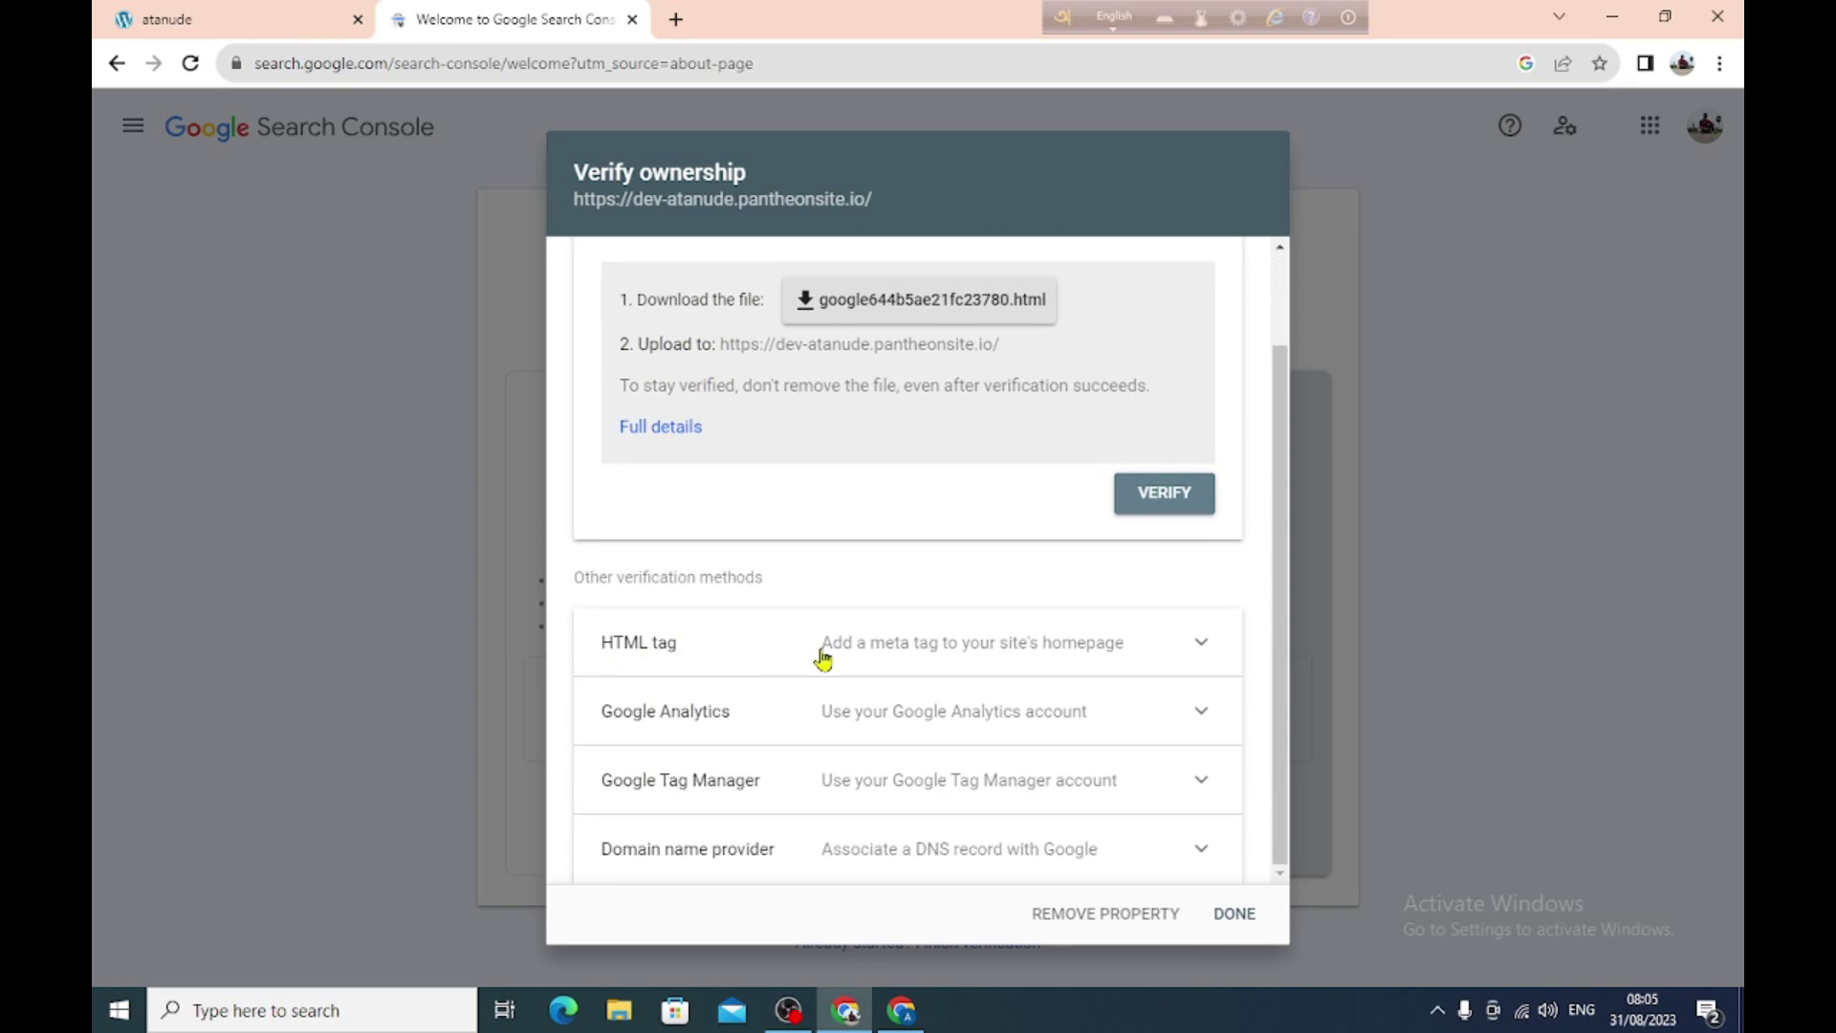
{"action": "left_click", "coordinate": [1197, 650]}
{"action": "scroll", "coordinate": [794, 564], "scroll_direction": "down", "scroll_amount": 4}
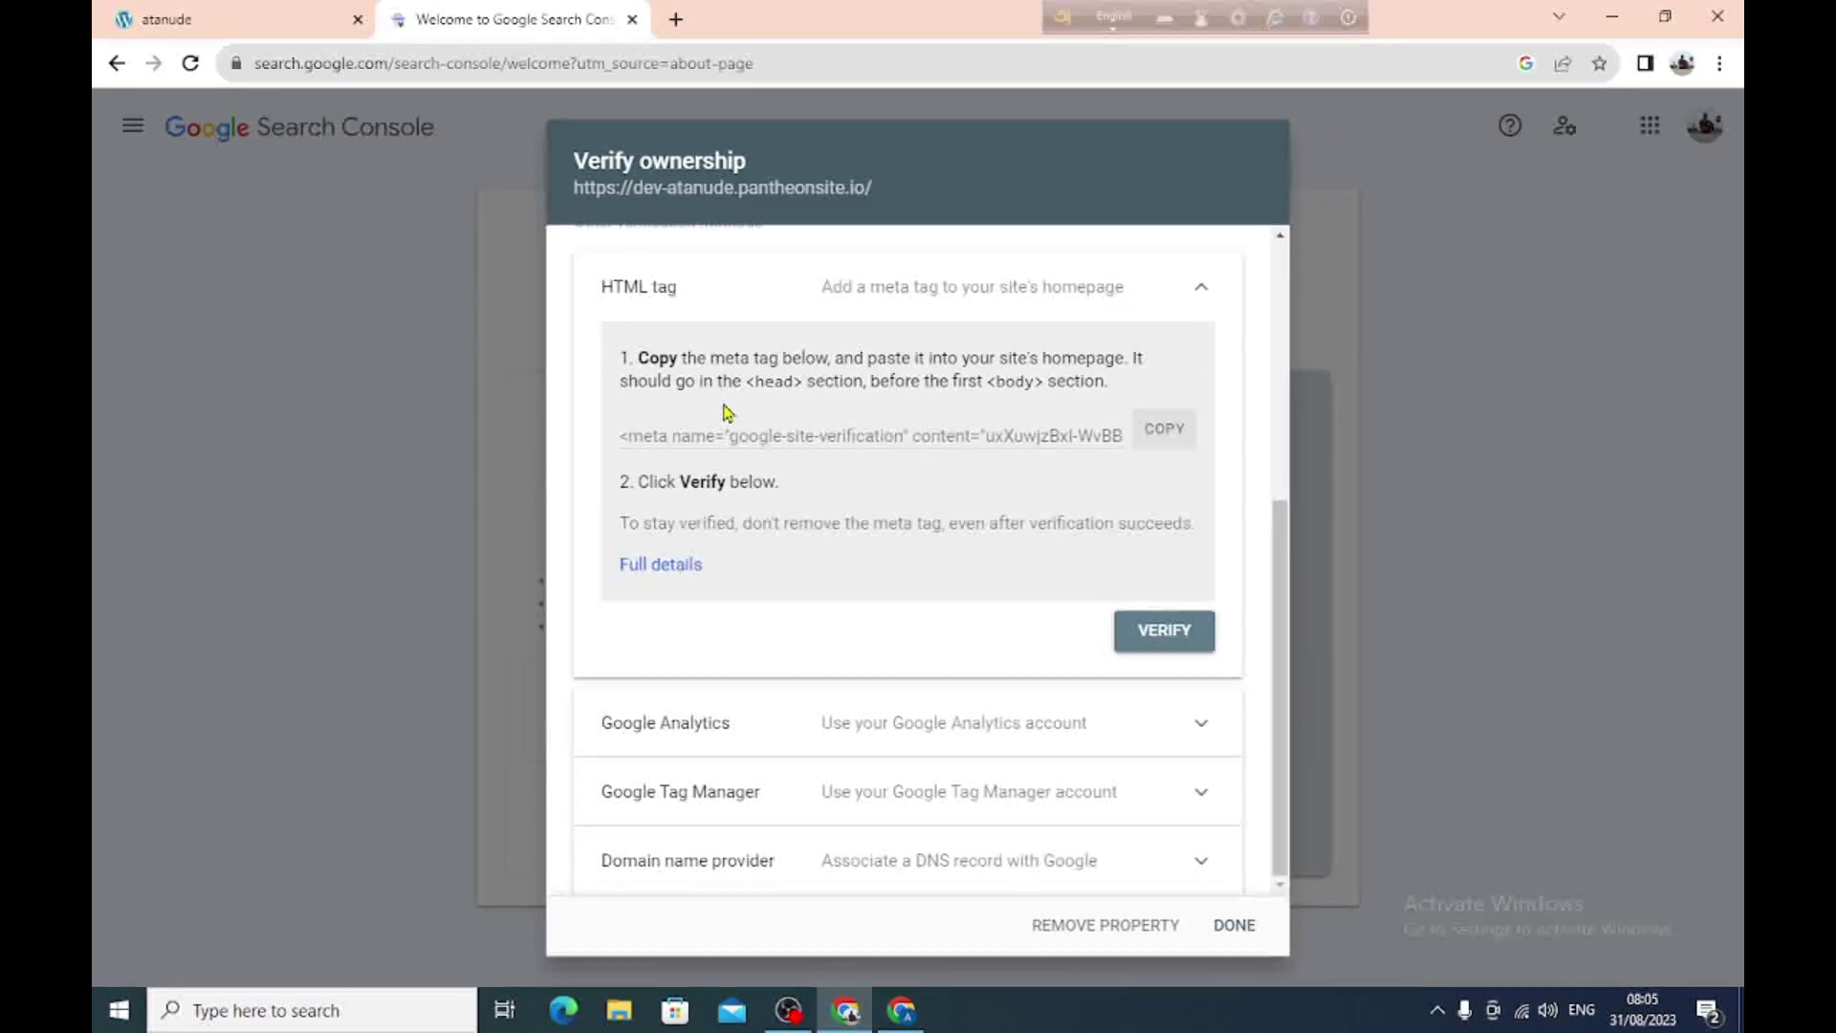
{"action": "left_click", "coordinate": [1160, 440]}
{"action": "scroll", "coordinate": [807, 639], "scroll_direction": "up", "scroll_amount": 4}
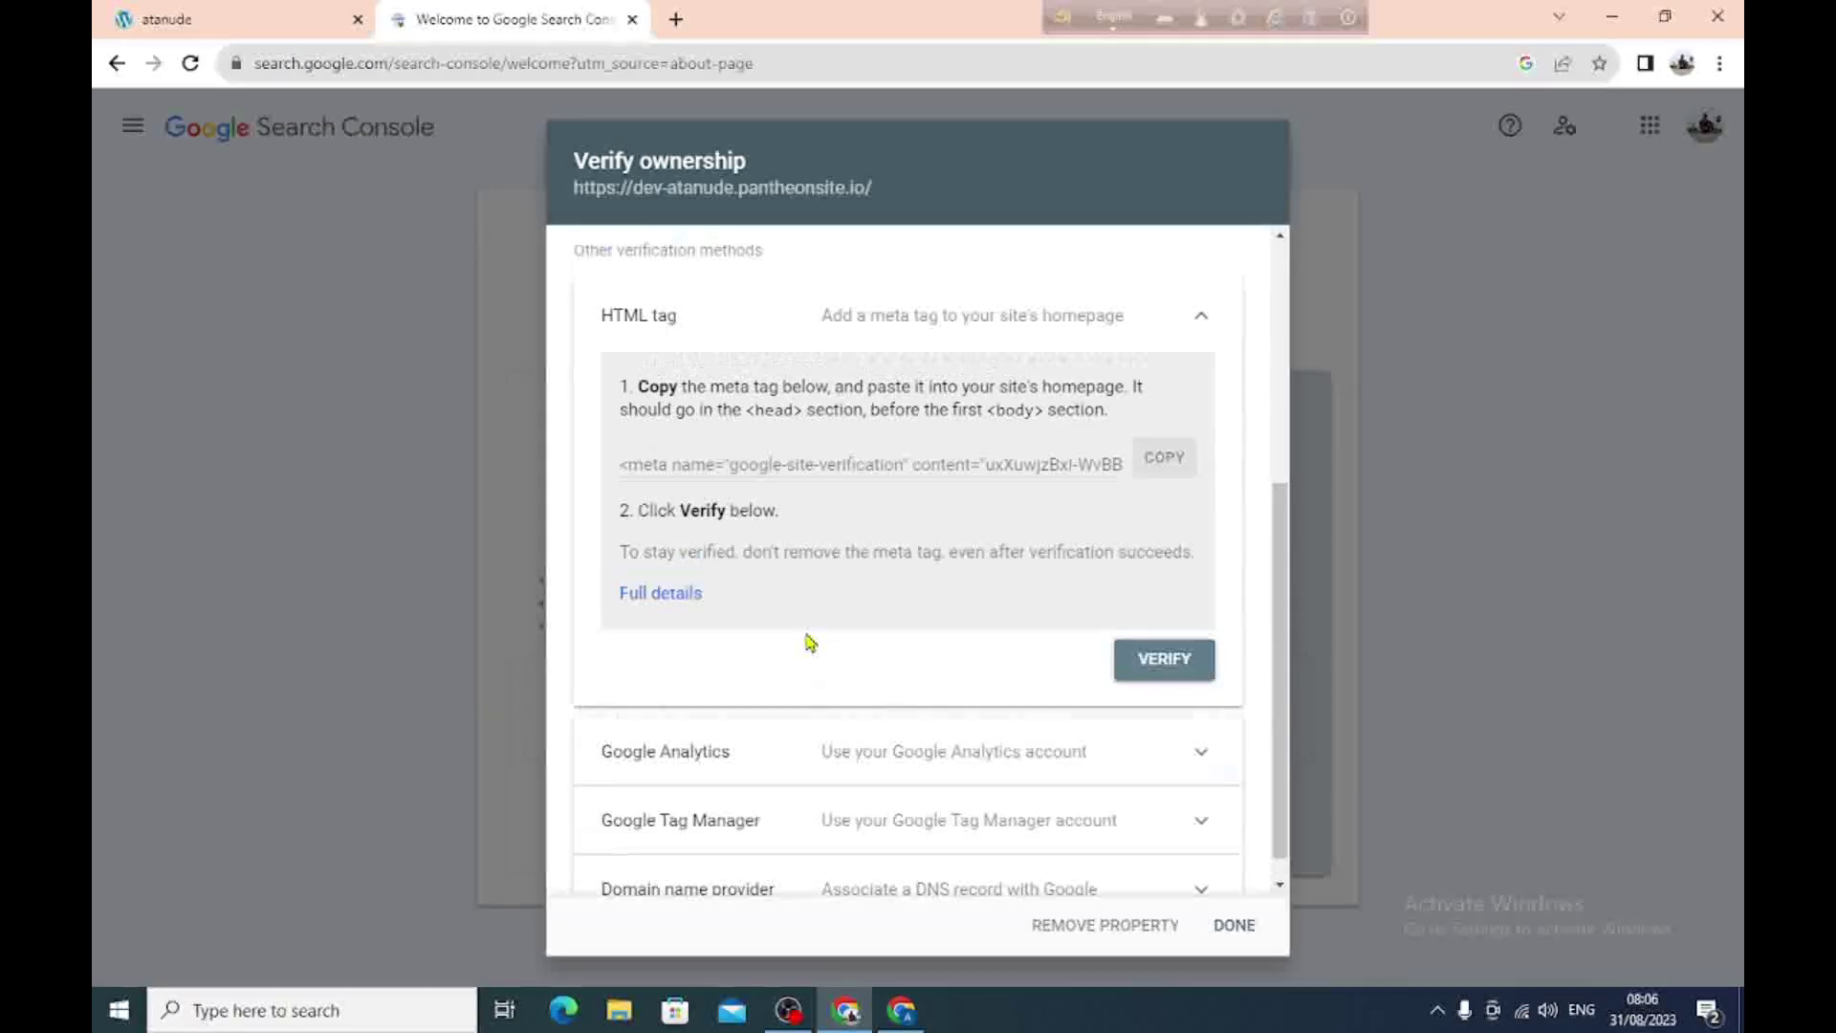
{"action": "scroll", "coordinate": [746, 639], "scroll_direction": "down", "scroll_amount": 4}
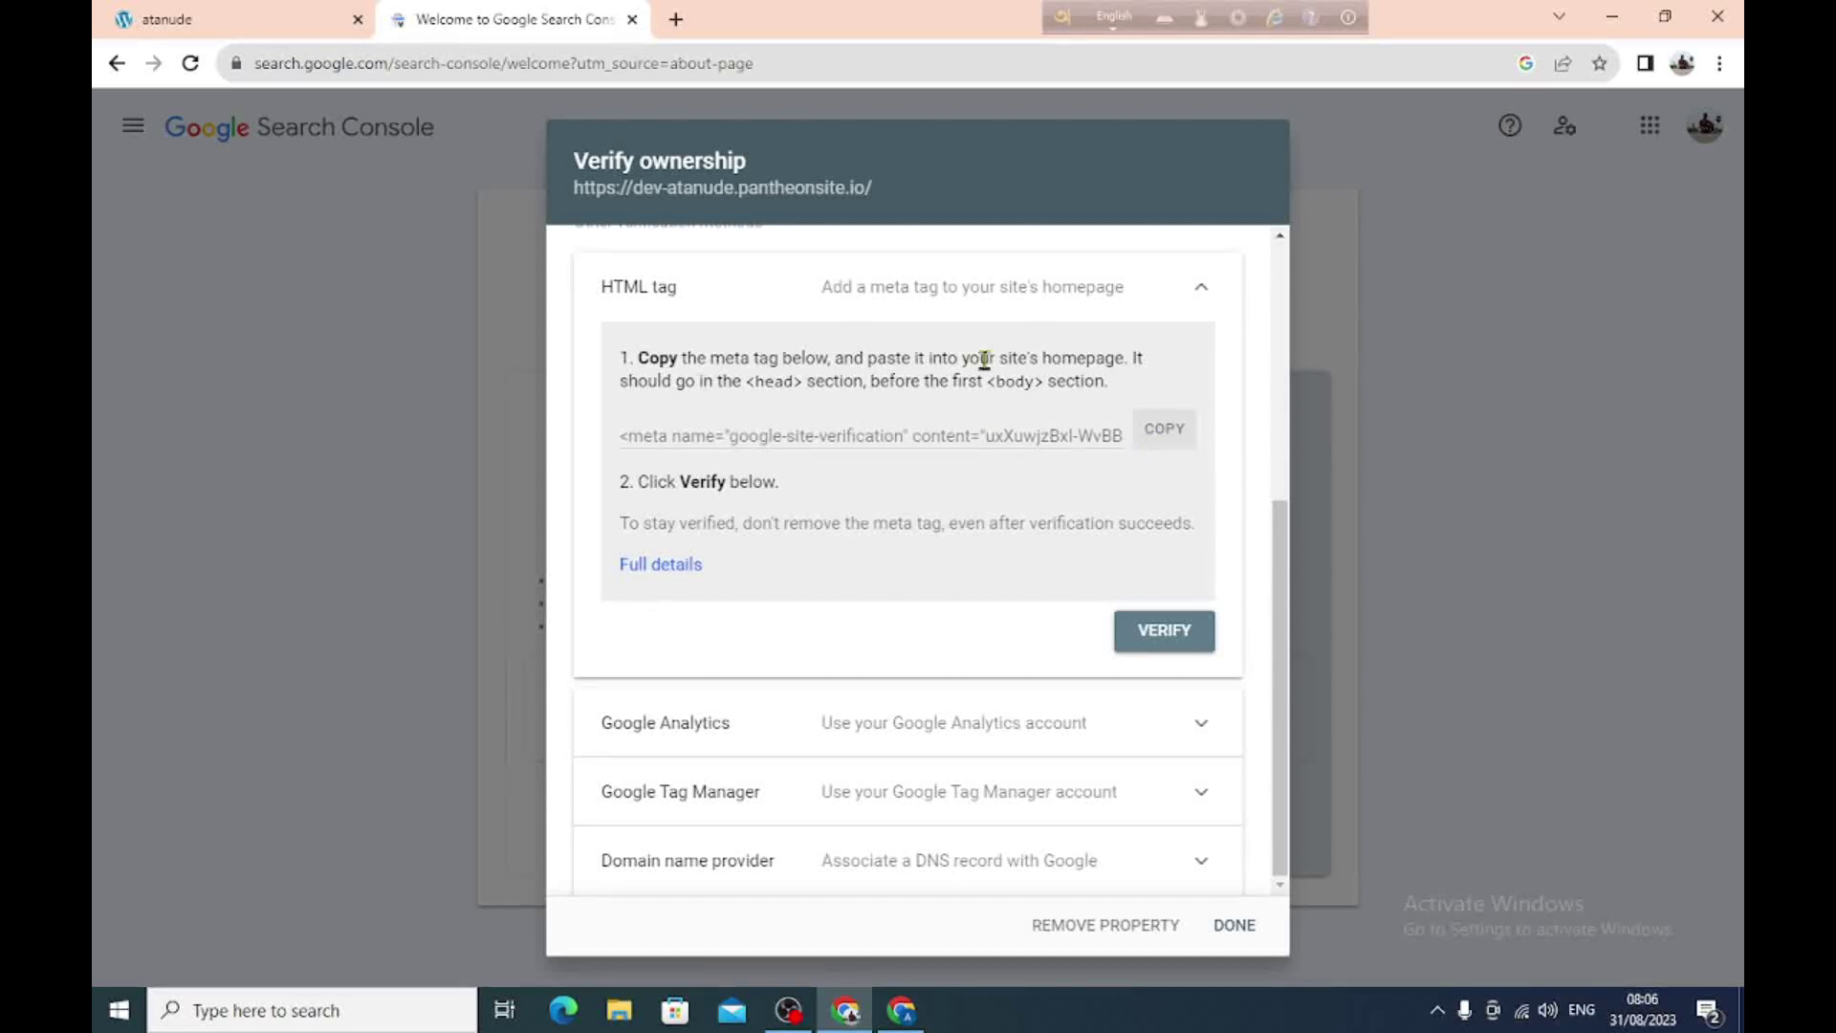
{"action": "left_click", "coordinate": [255, 26]}
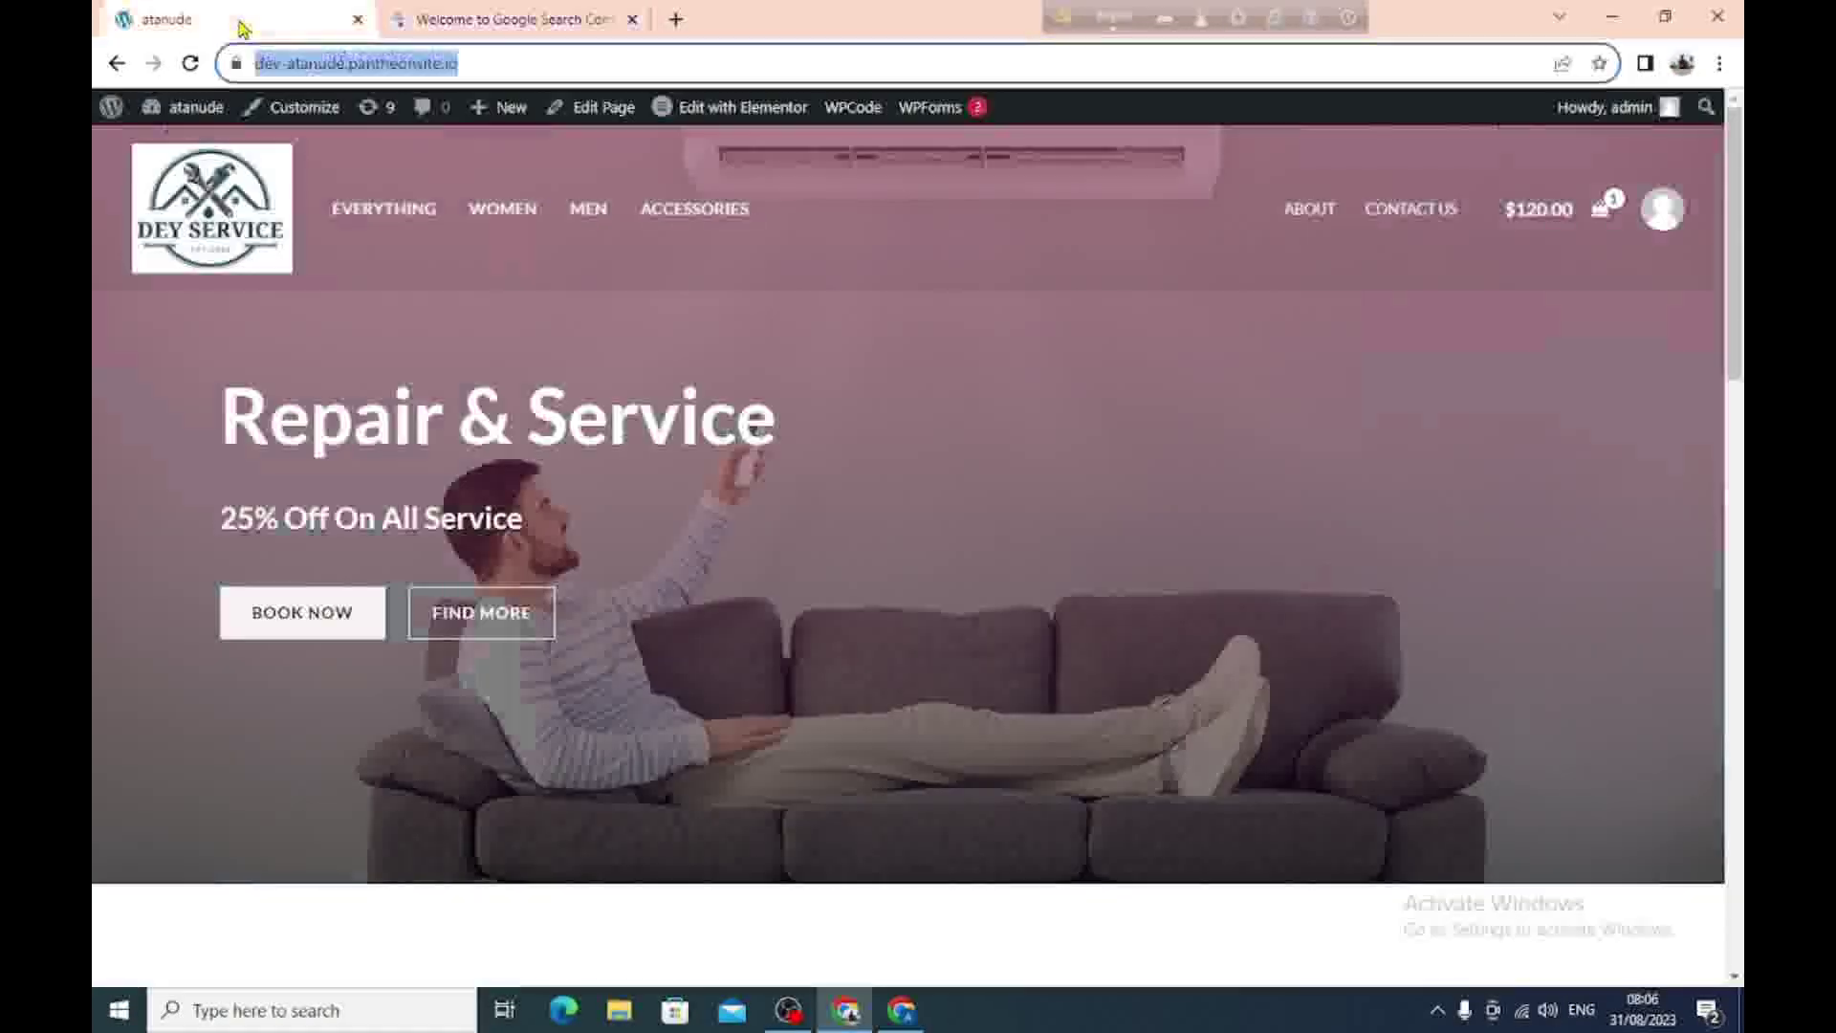
{"action": "left_click", "coordinate": [480, 64]}
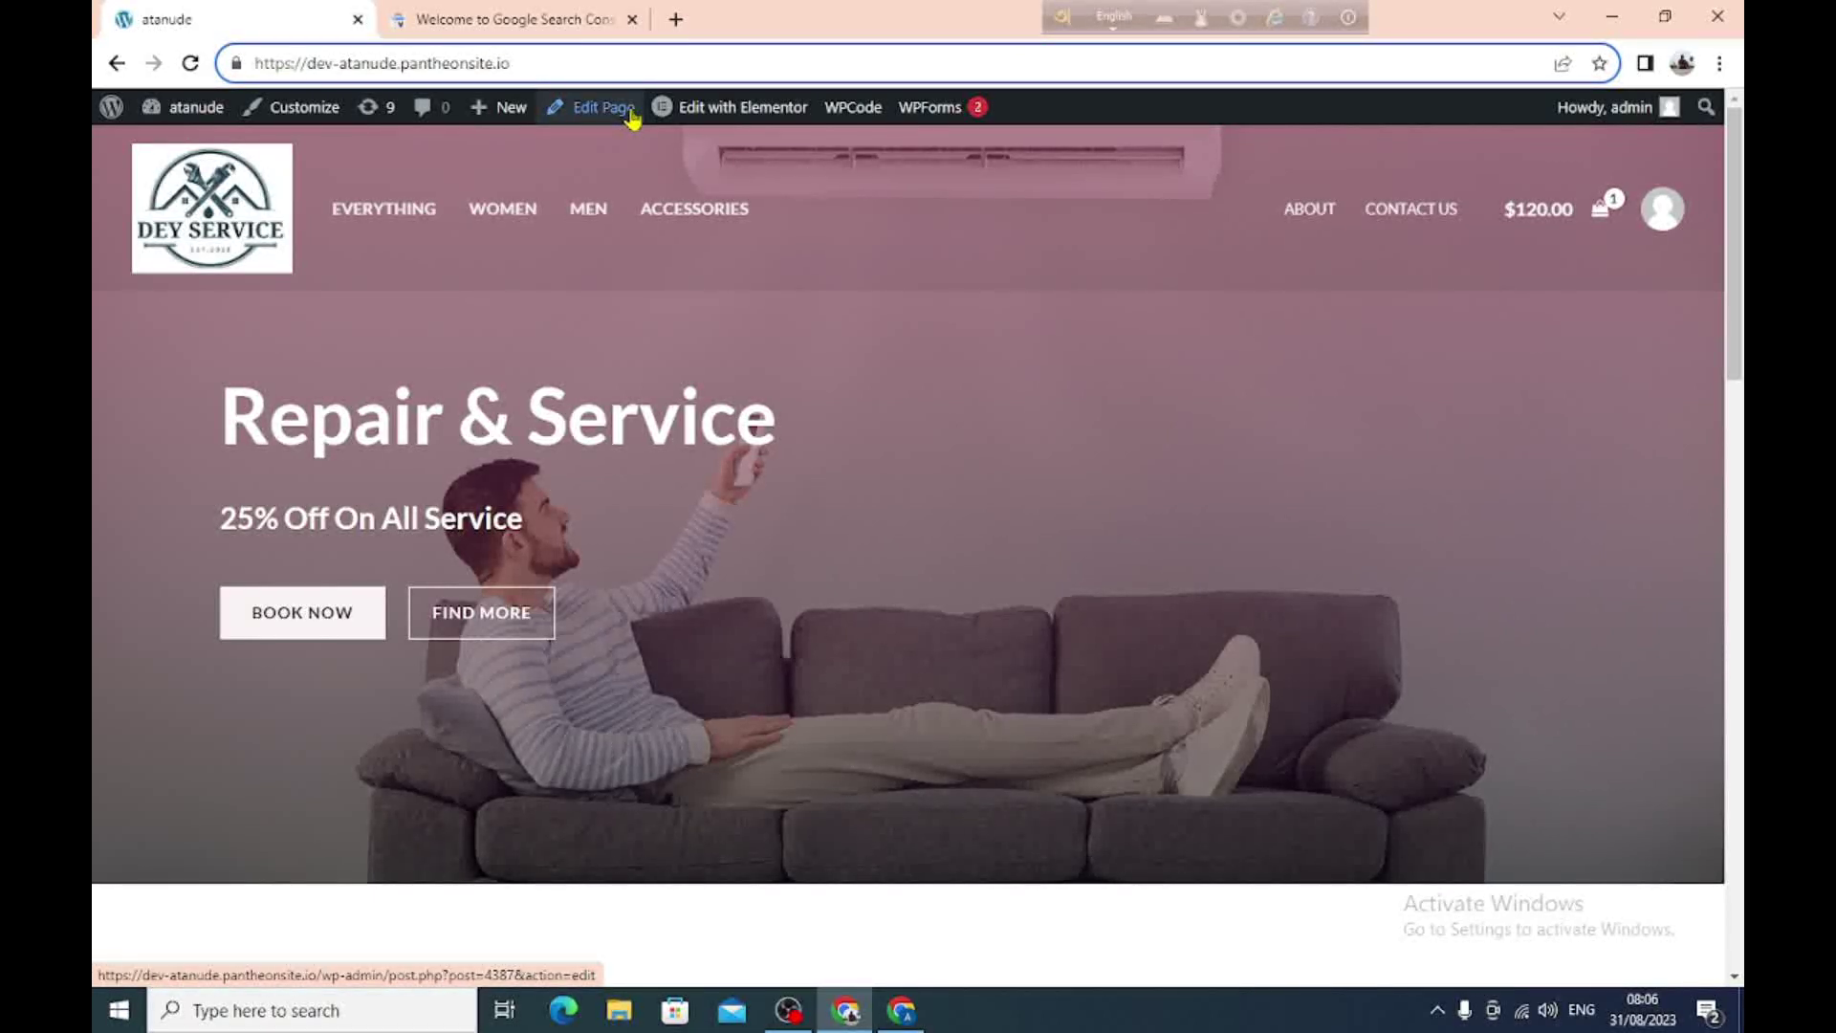
{"action": "type", "text": "/"}
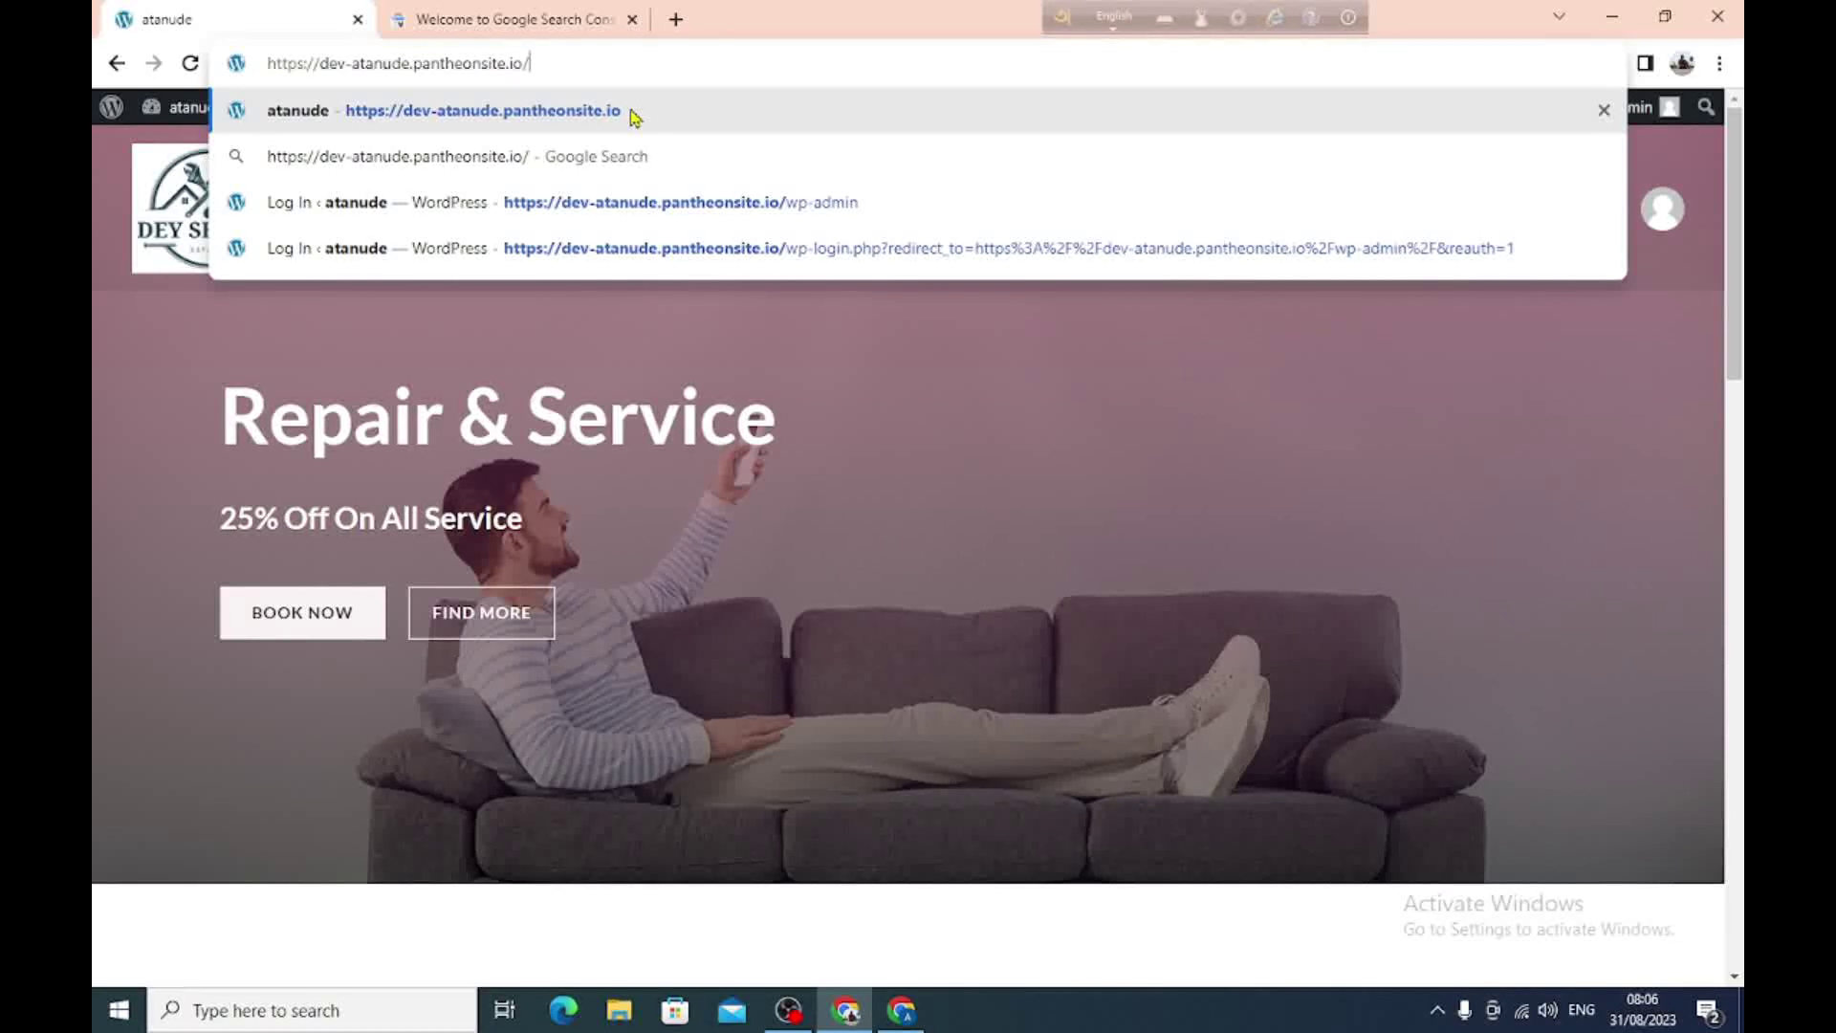
{"action": "key", "text": "Down"}
{"action": "key", "text": "Down"}
{"action": "key", "text": "Return"}
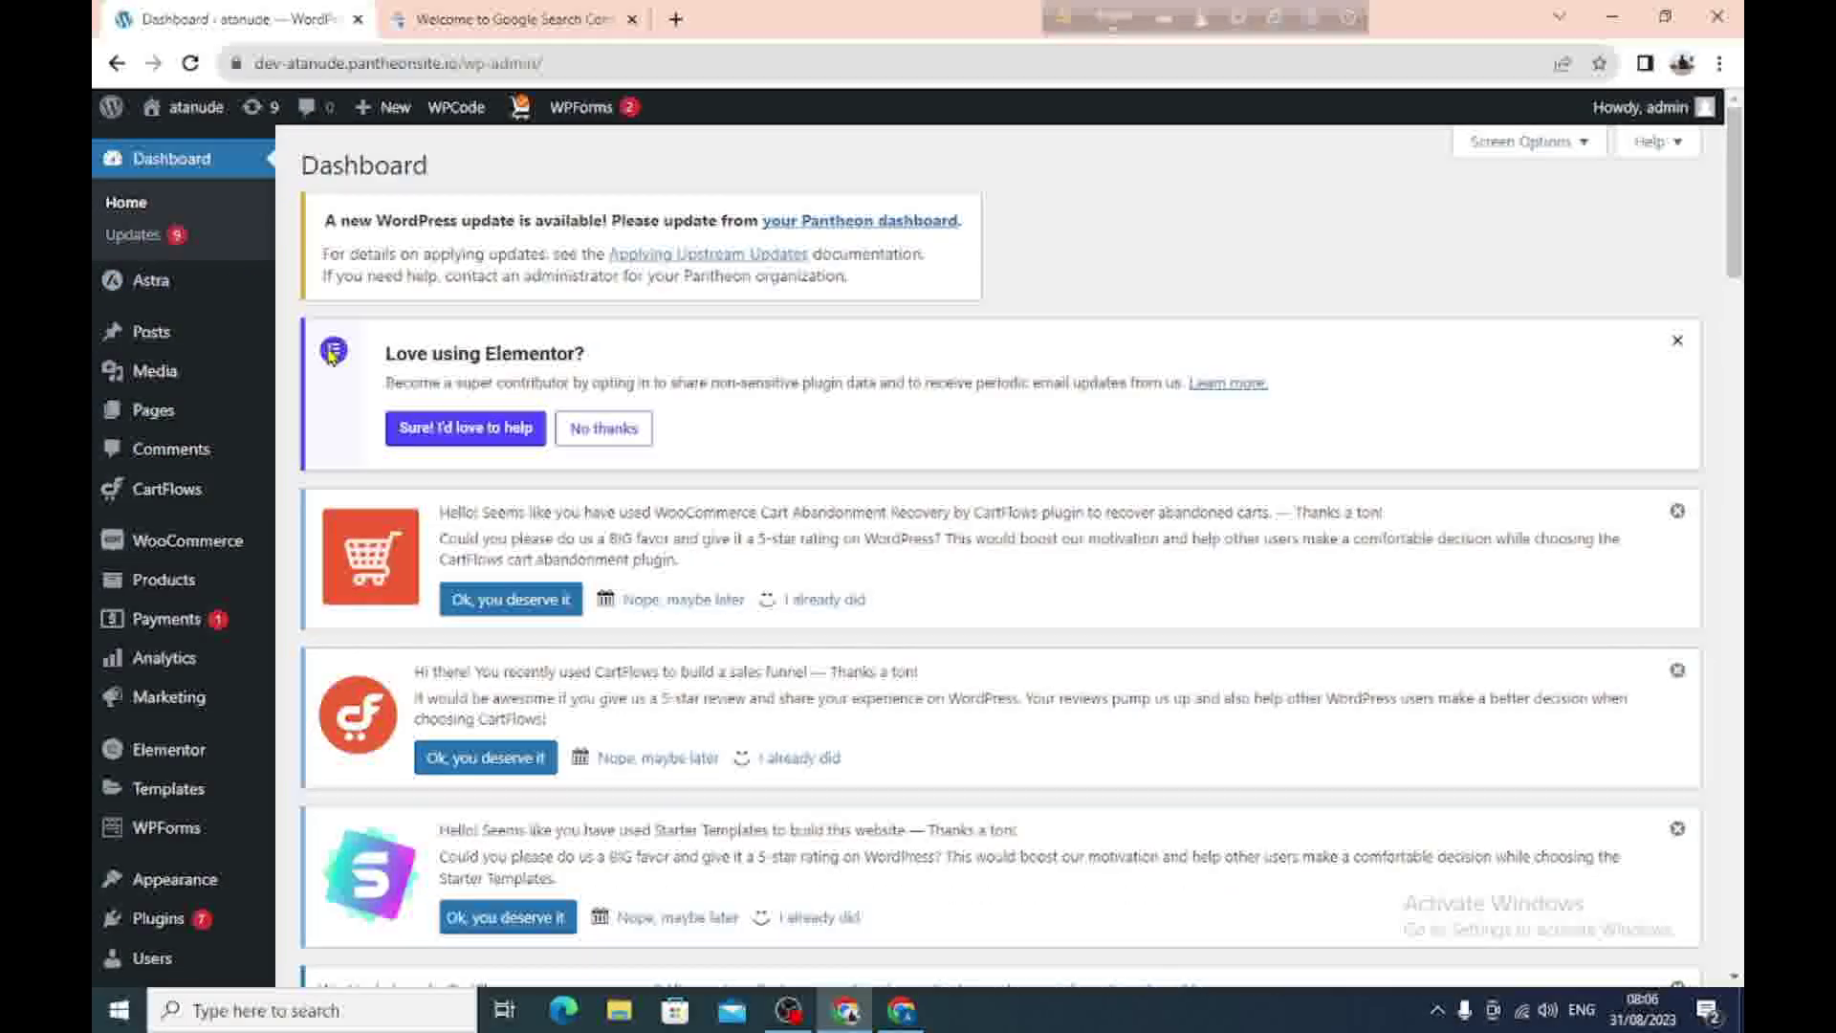
Open the Theme File Editor from the WordPress Appearance settings.
{"action": "mouse_move", "coordinate": [231, 346]}
{"action": "scroll", "coordinate": [232, 346], "scroll_direction": "down", "scroll_amount": 3}
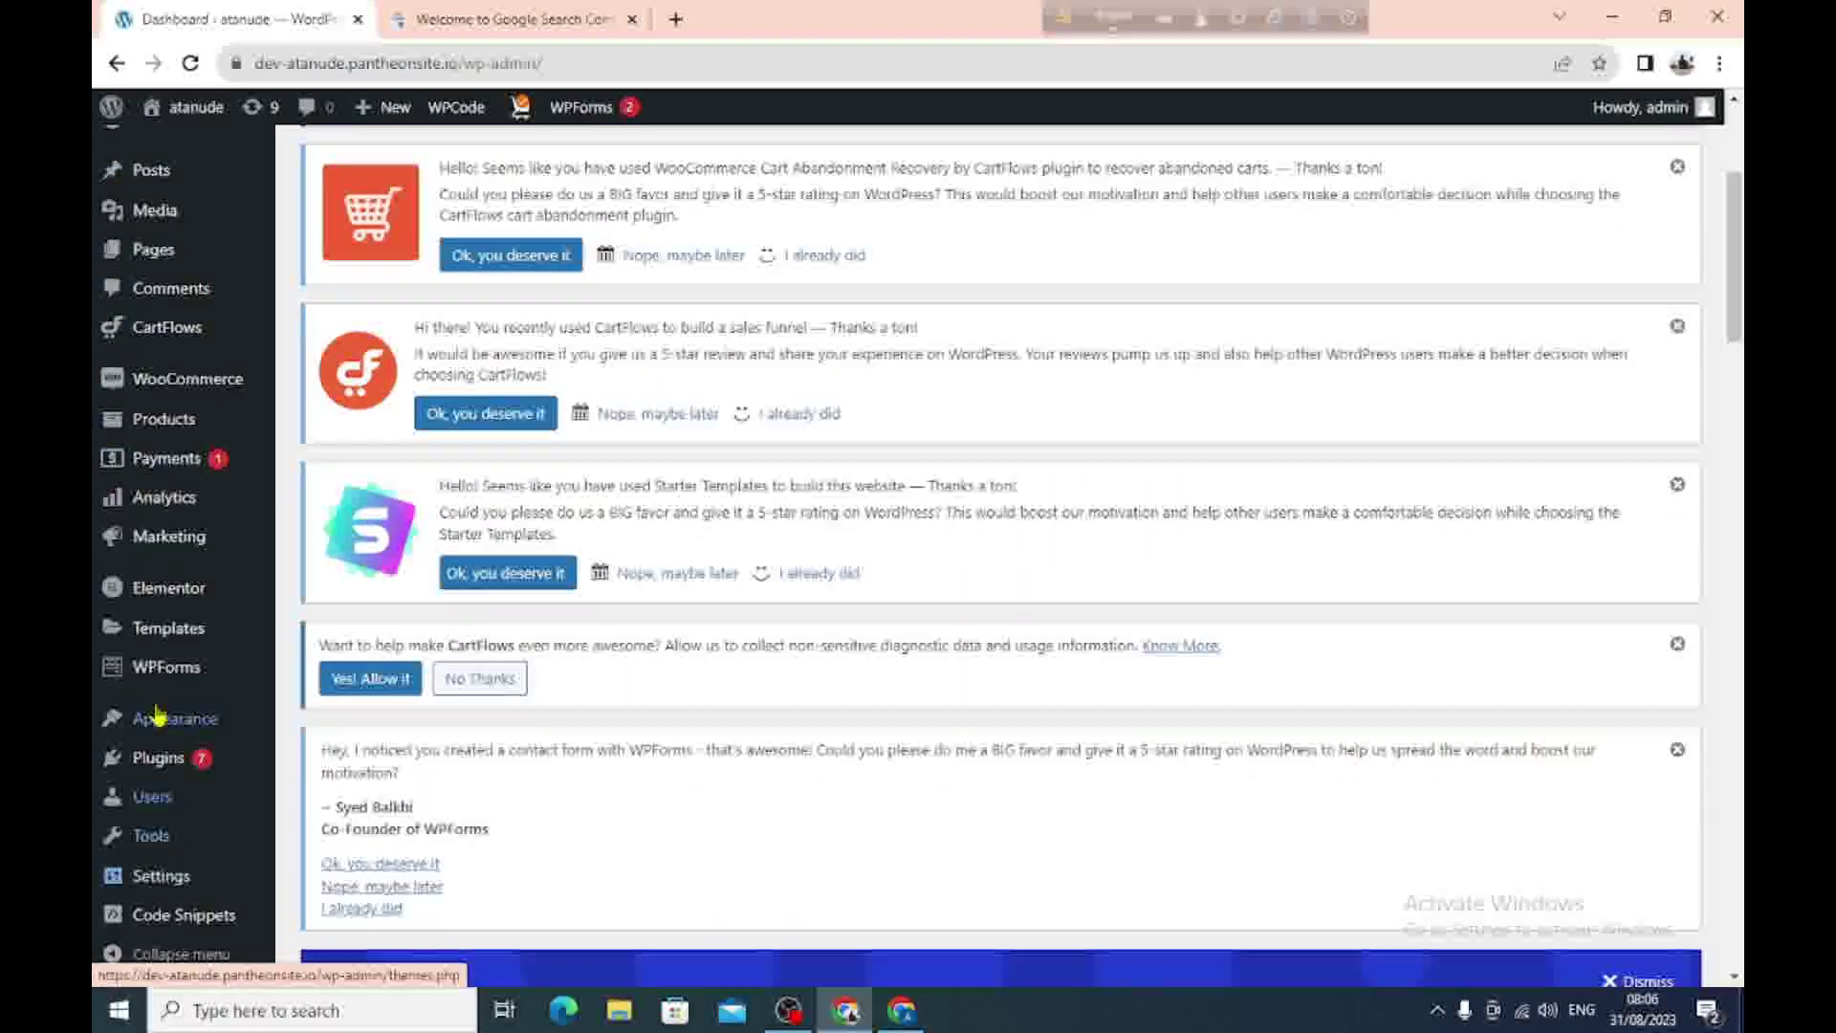
{"action": "scroll", "coordinate": [137, 794], "scroll_direction": "down", "scroll_amount": 5}
{"action": "mouse_move", "coordinate": [129, 722]}
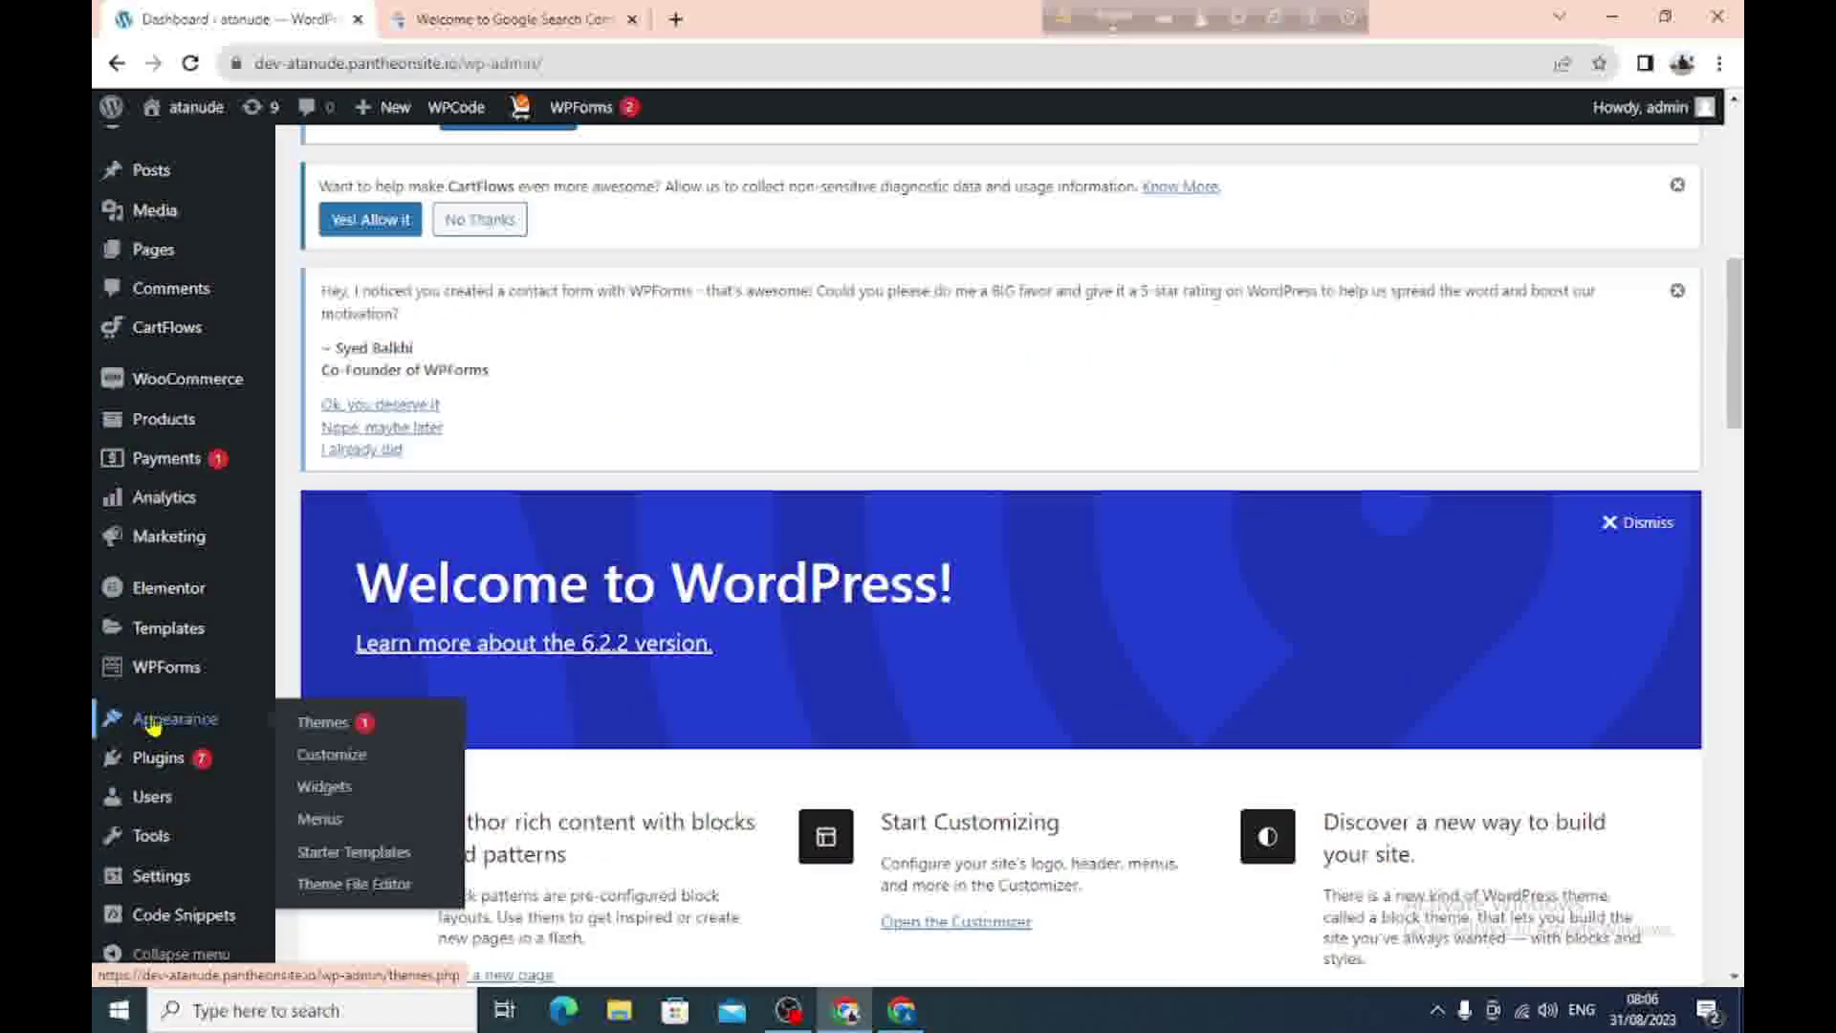
{"action": "left_click", "coordinate": [165, 725]}
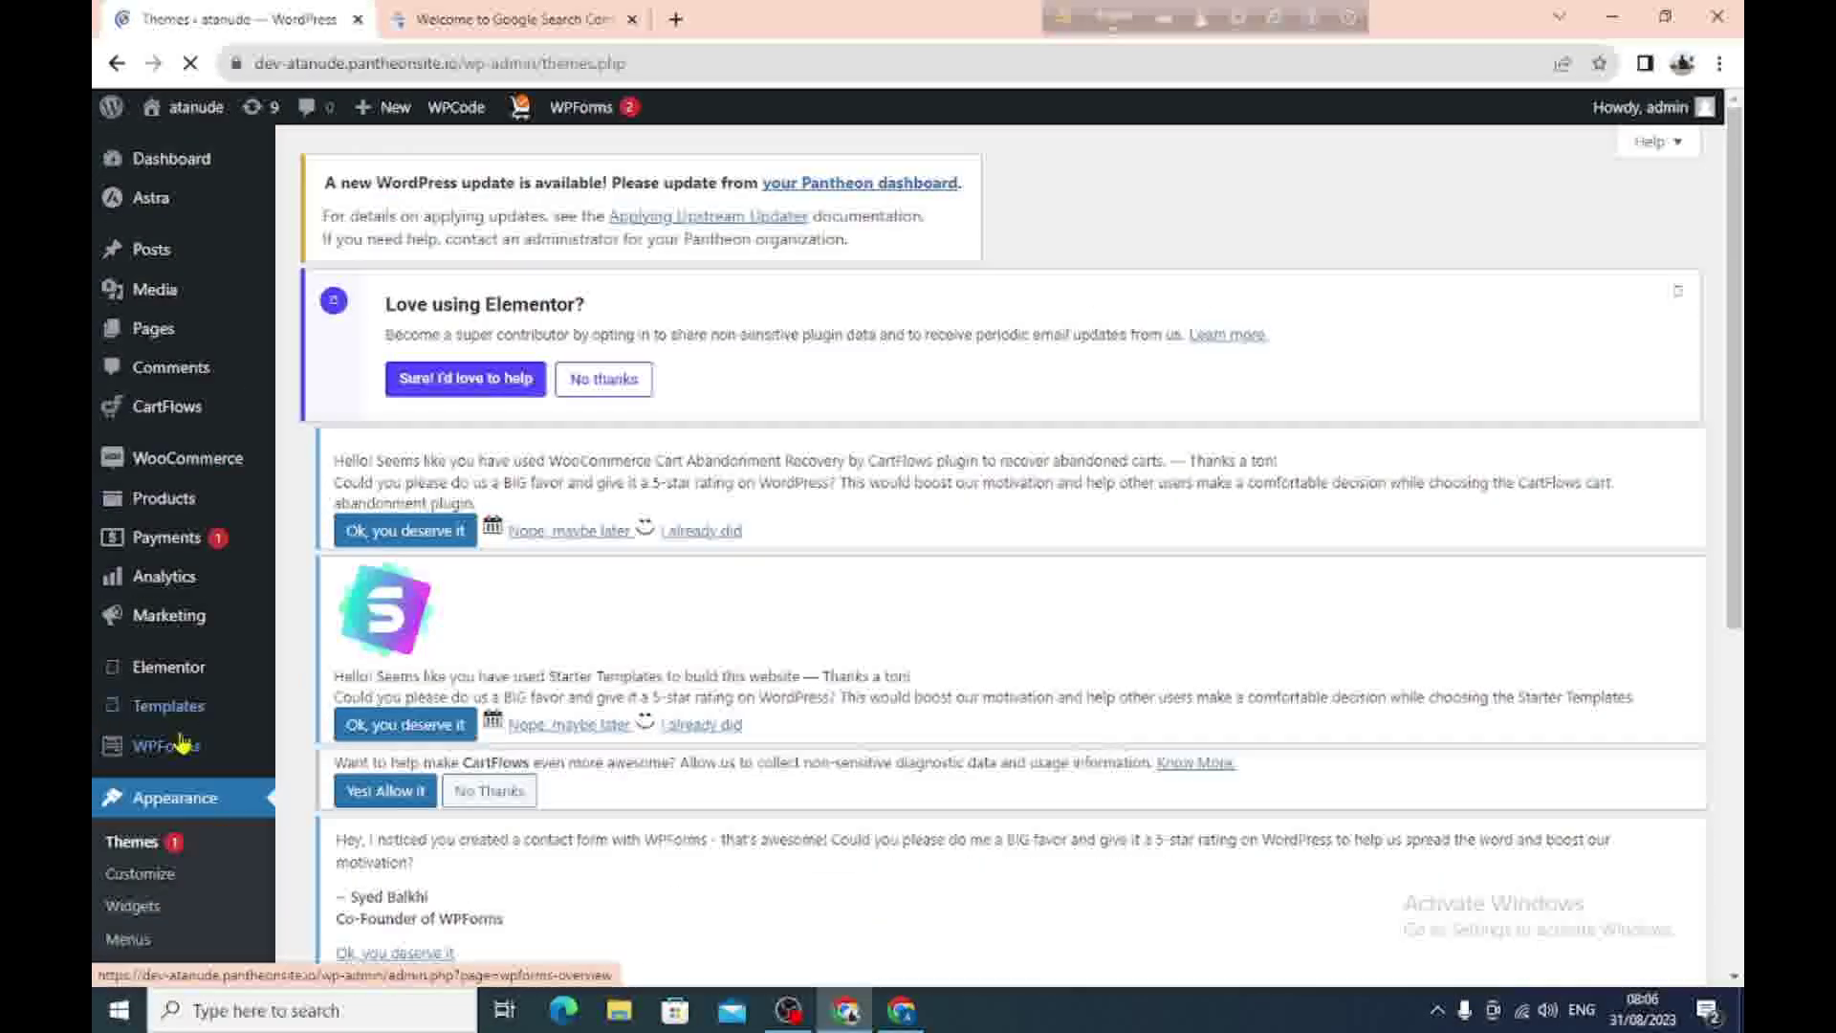
{"action": "scroll", "coordinate": [148, 661], "scroll_direction": "down", "scroll_amount": 6}
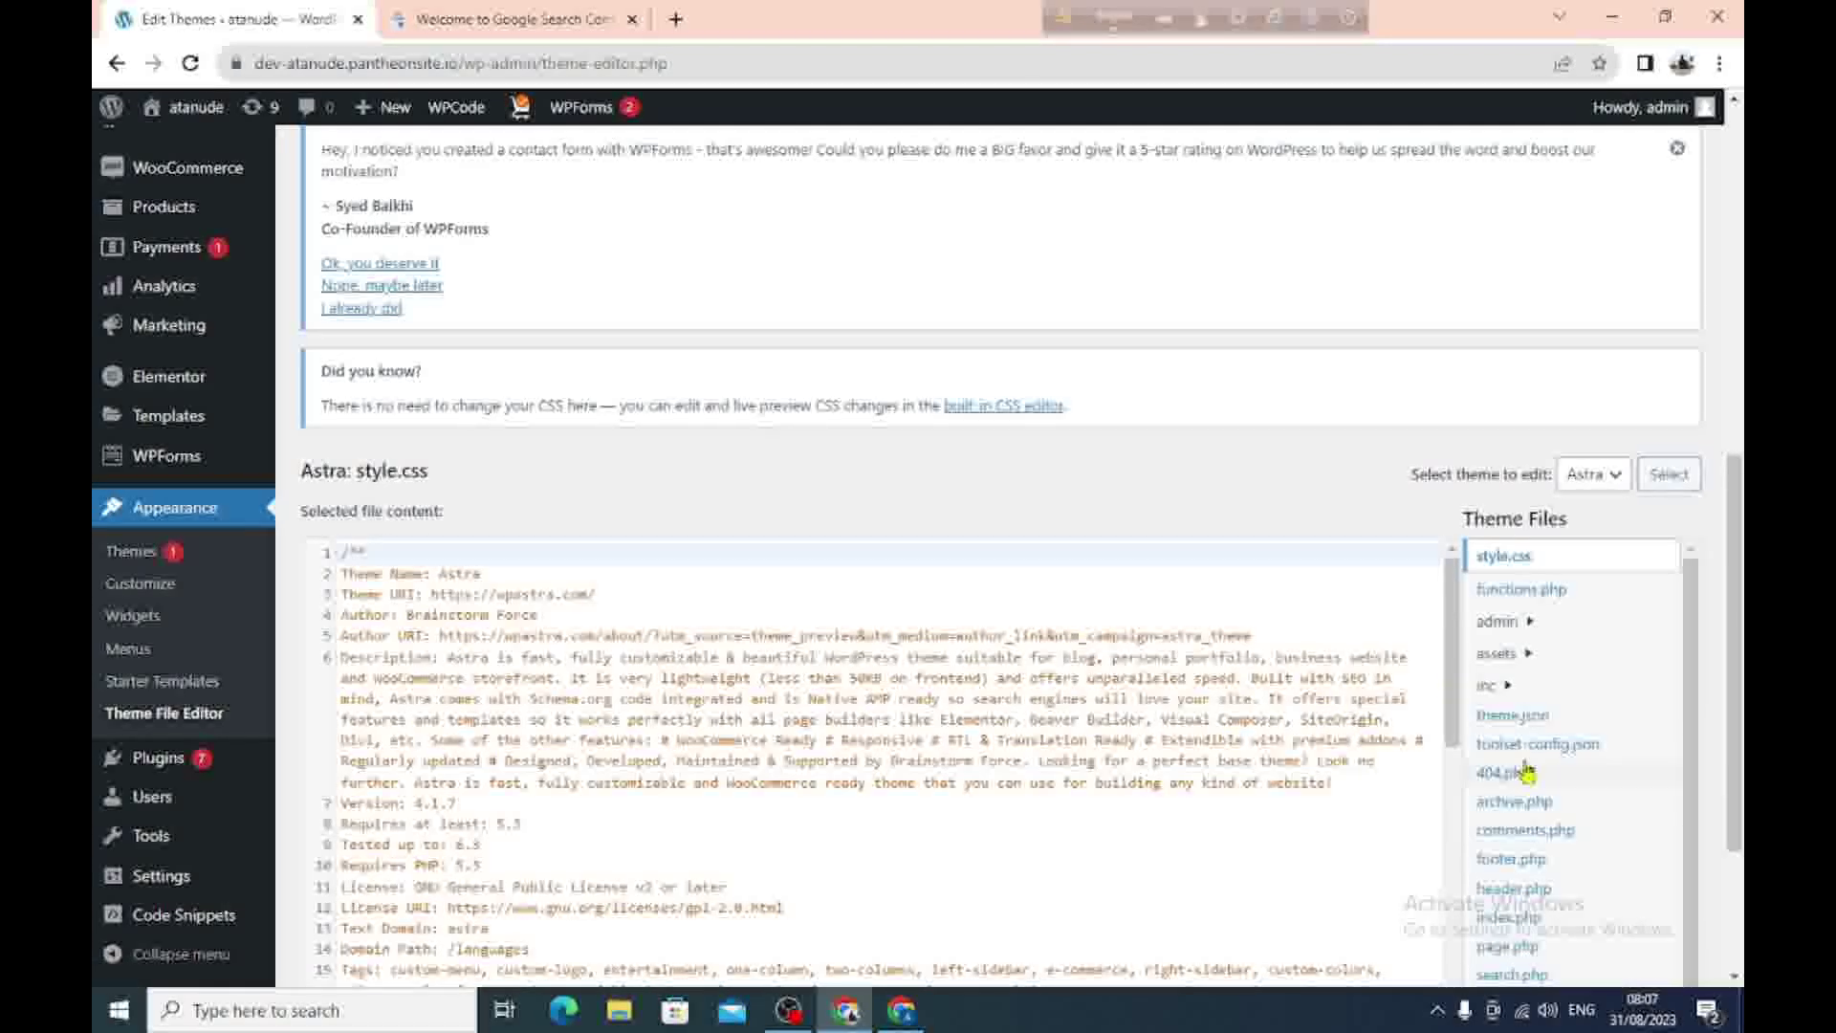
Open the Astra theme's header.php for editing and locate its opening <head> tag.
{"action": "scroll", "coordinate": [1559, 765], "scroll_direction": "down", "scroll_amount": 1}
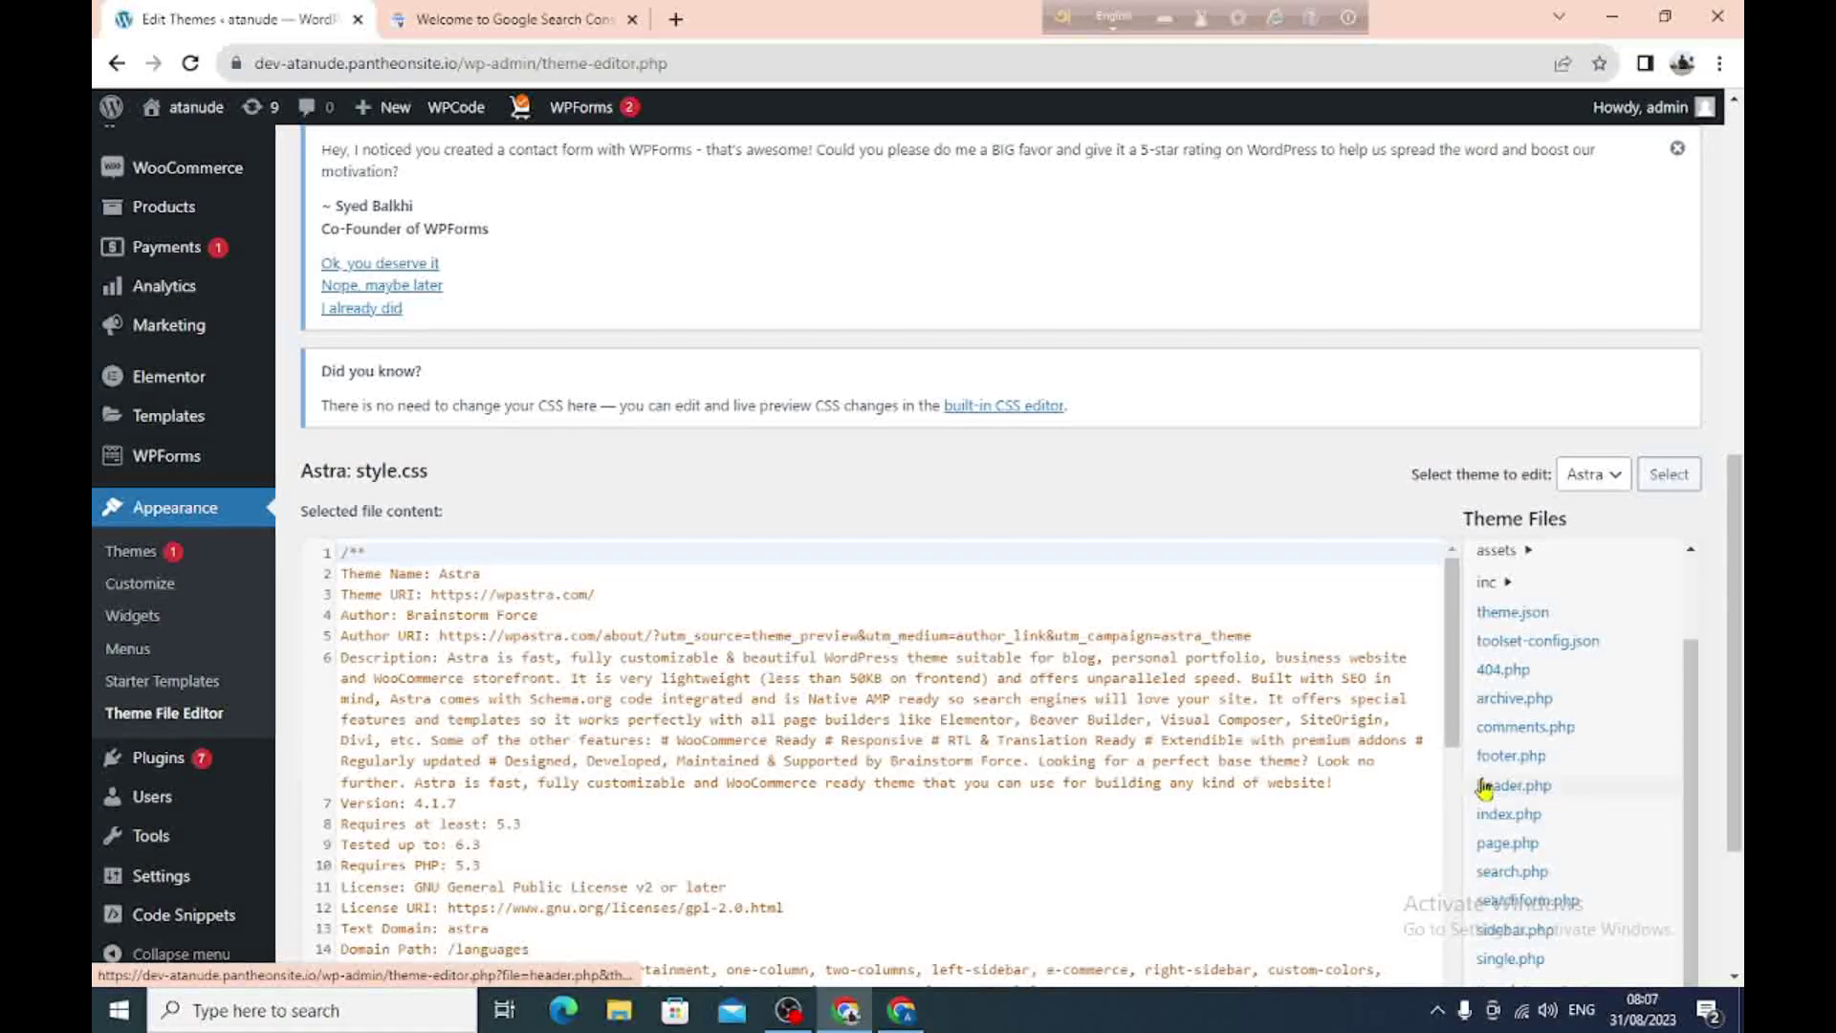
{"action": "scroll", "coordinate": [1531, 708], "scroll_direction": "down", "scroll_amount": 3}
{"action": "scroll", "coordinate": [1516, 660], "scroll_direction": "up", "scroll_amount": 4}
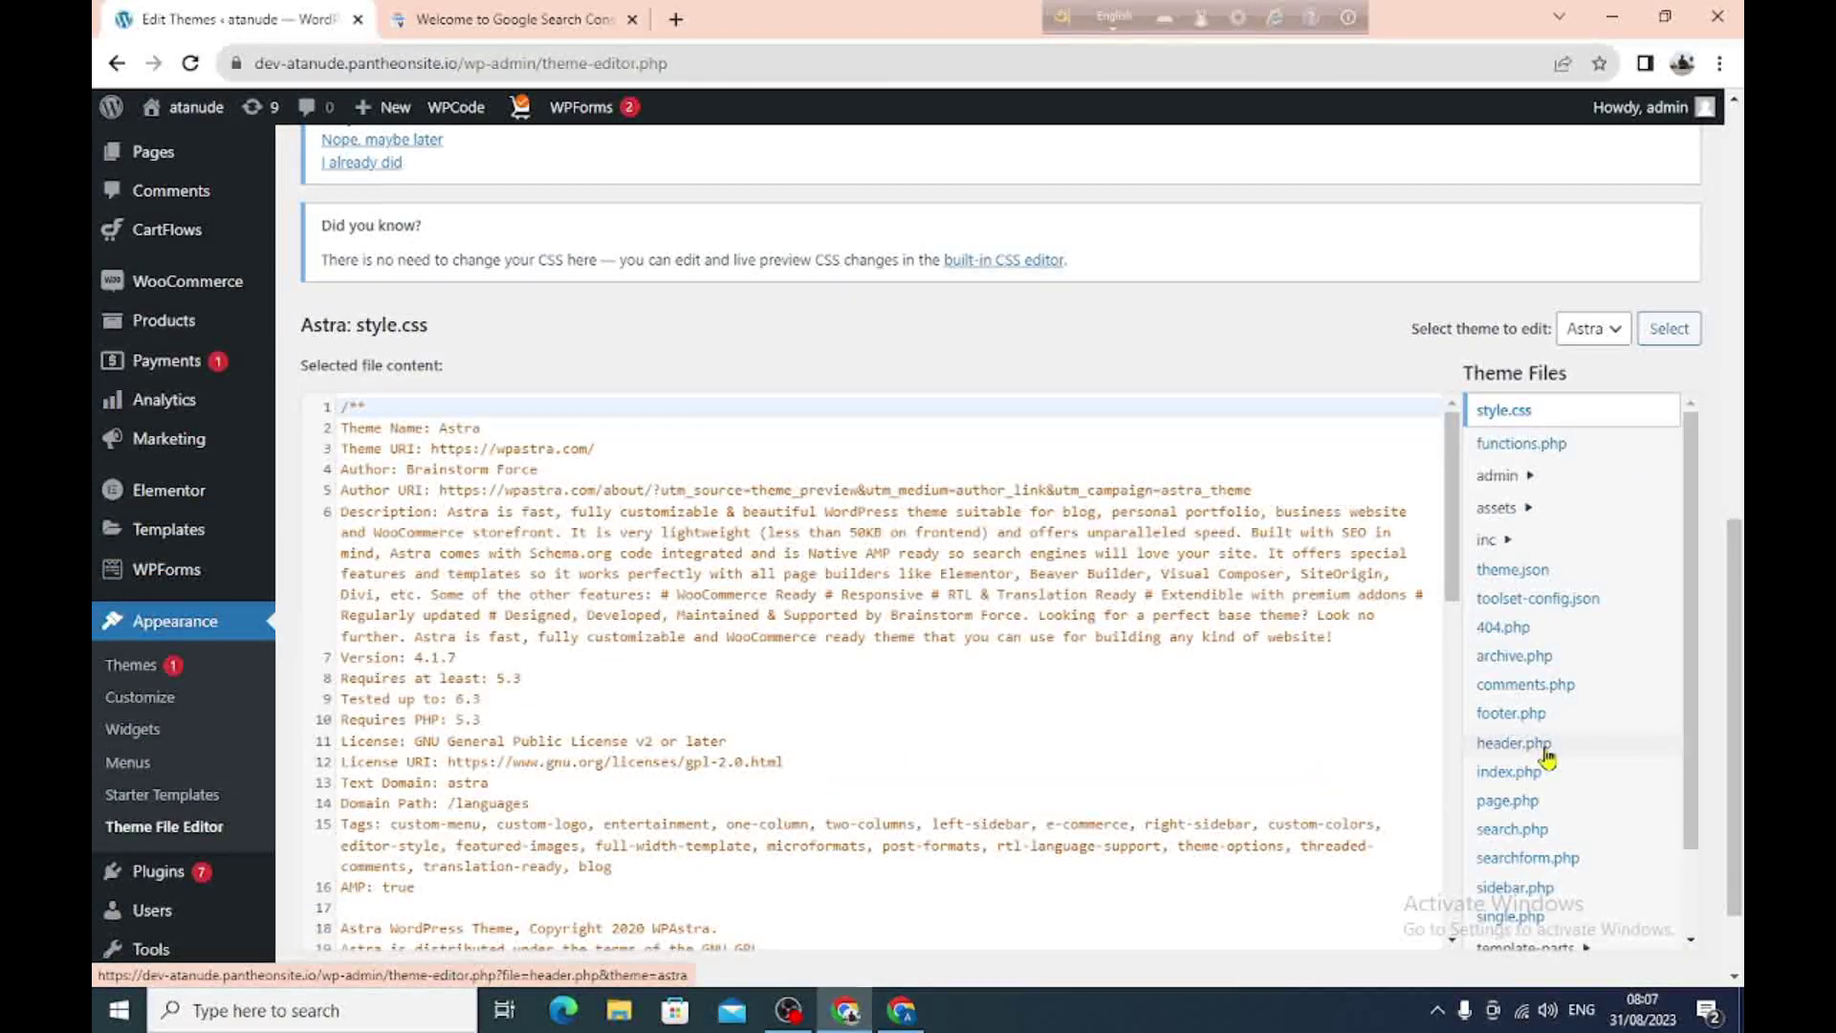
{"action": "left_click", "coordinate": [1504, 753]}
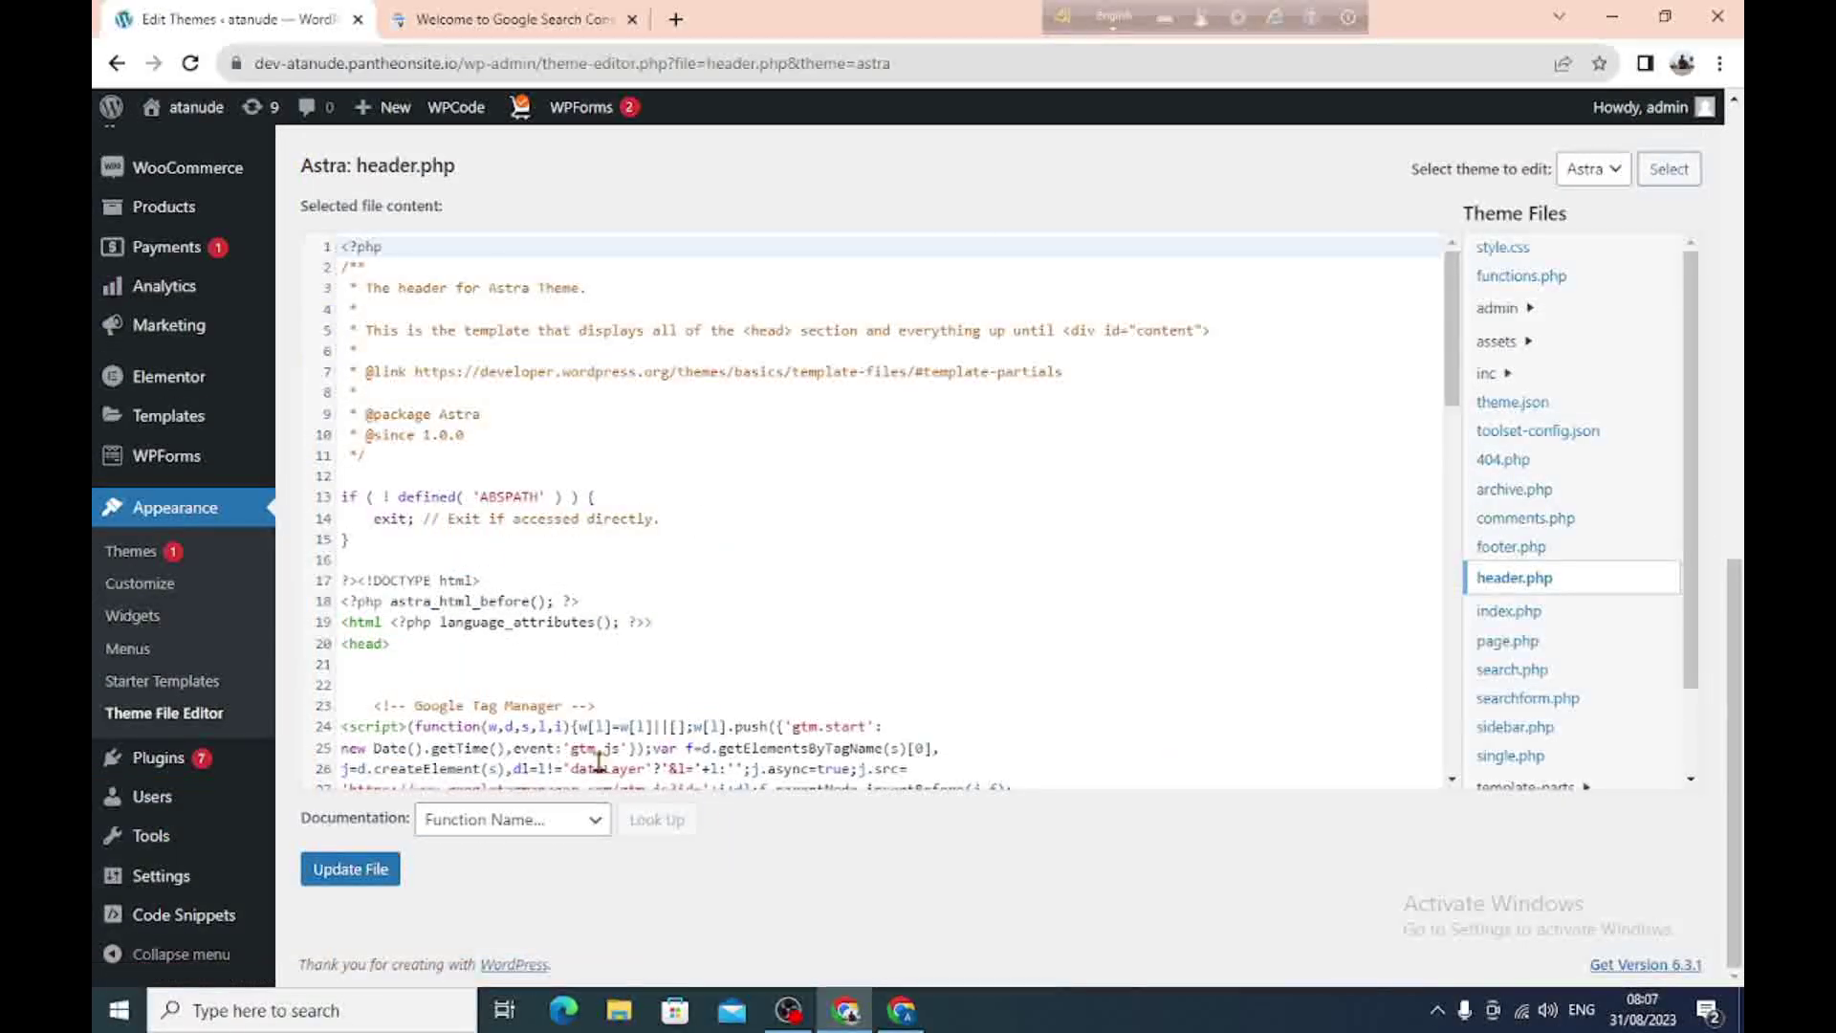
{"action": "scroll", "coordinate": [750, 583], "scroll_direction": "down", "scroll_amount": 2}
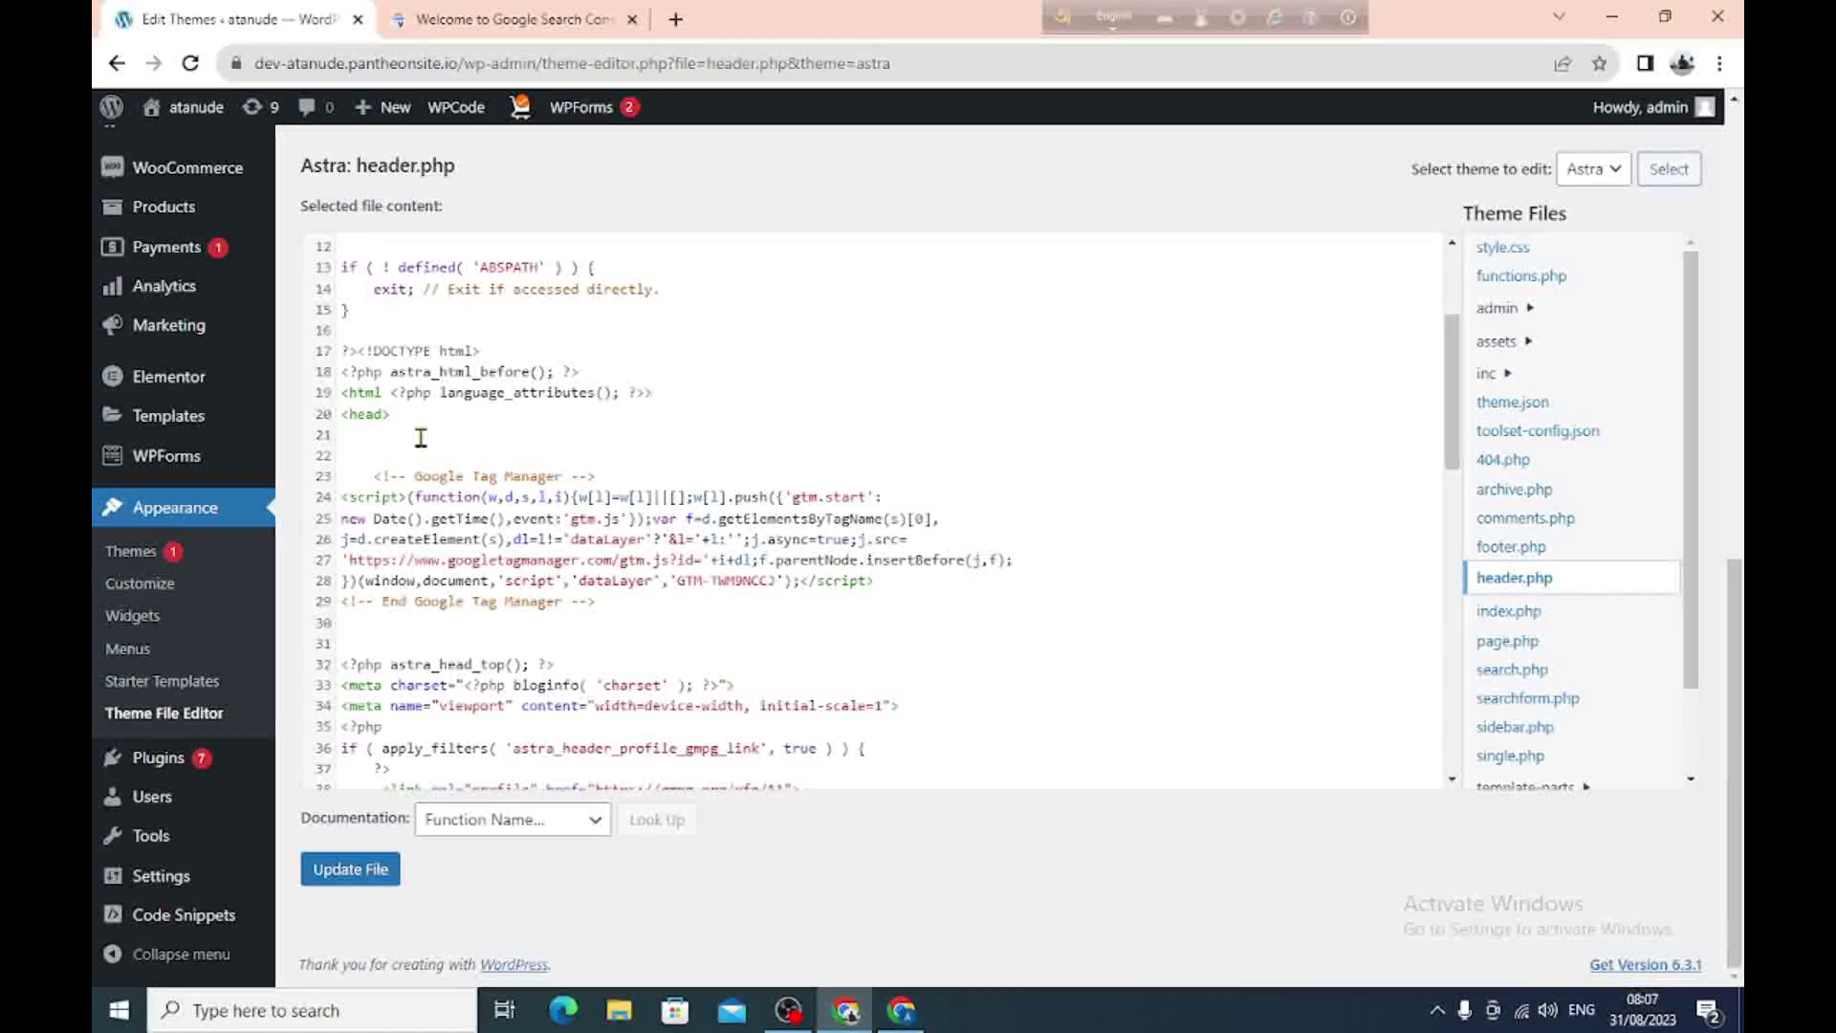
Copy the HTML tag verification meta tag from Google Search Console again and return to the WordPress theme editor.
{"action": "left_click", "coordinate": [511, 21]}
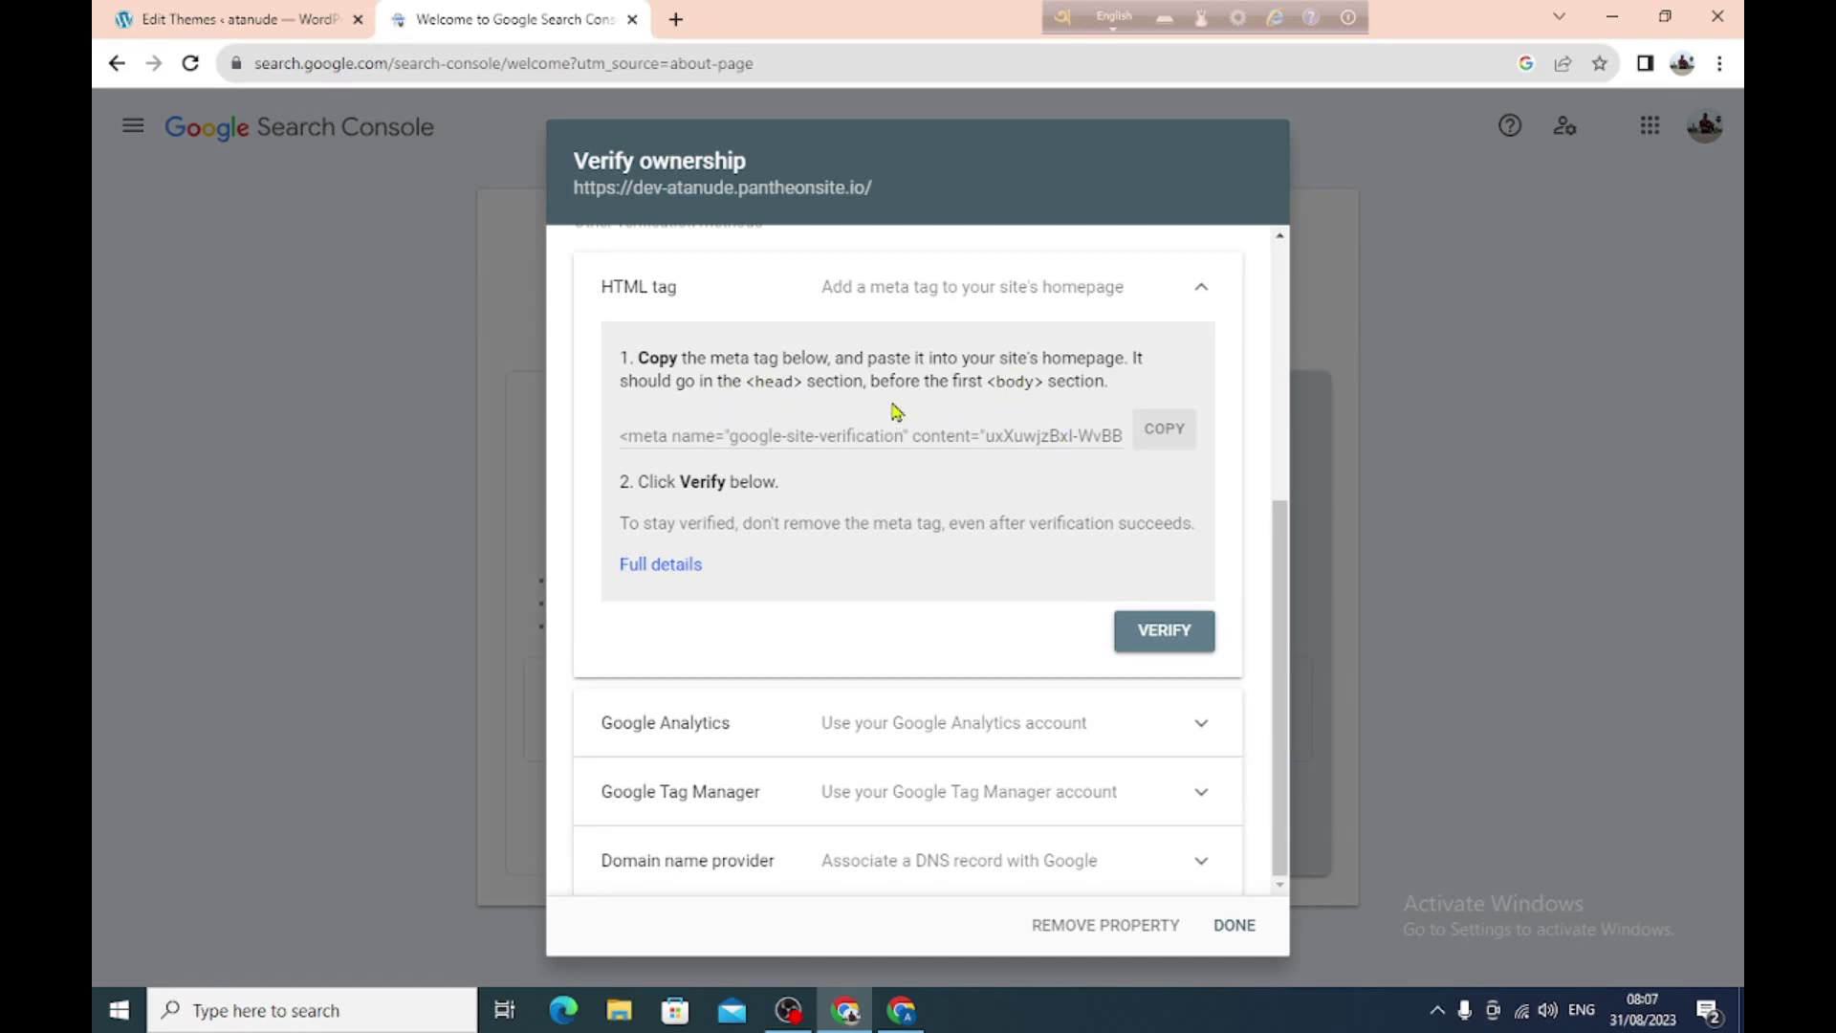
{"action": "left_click", "coordinate": [1174, 440]}
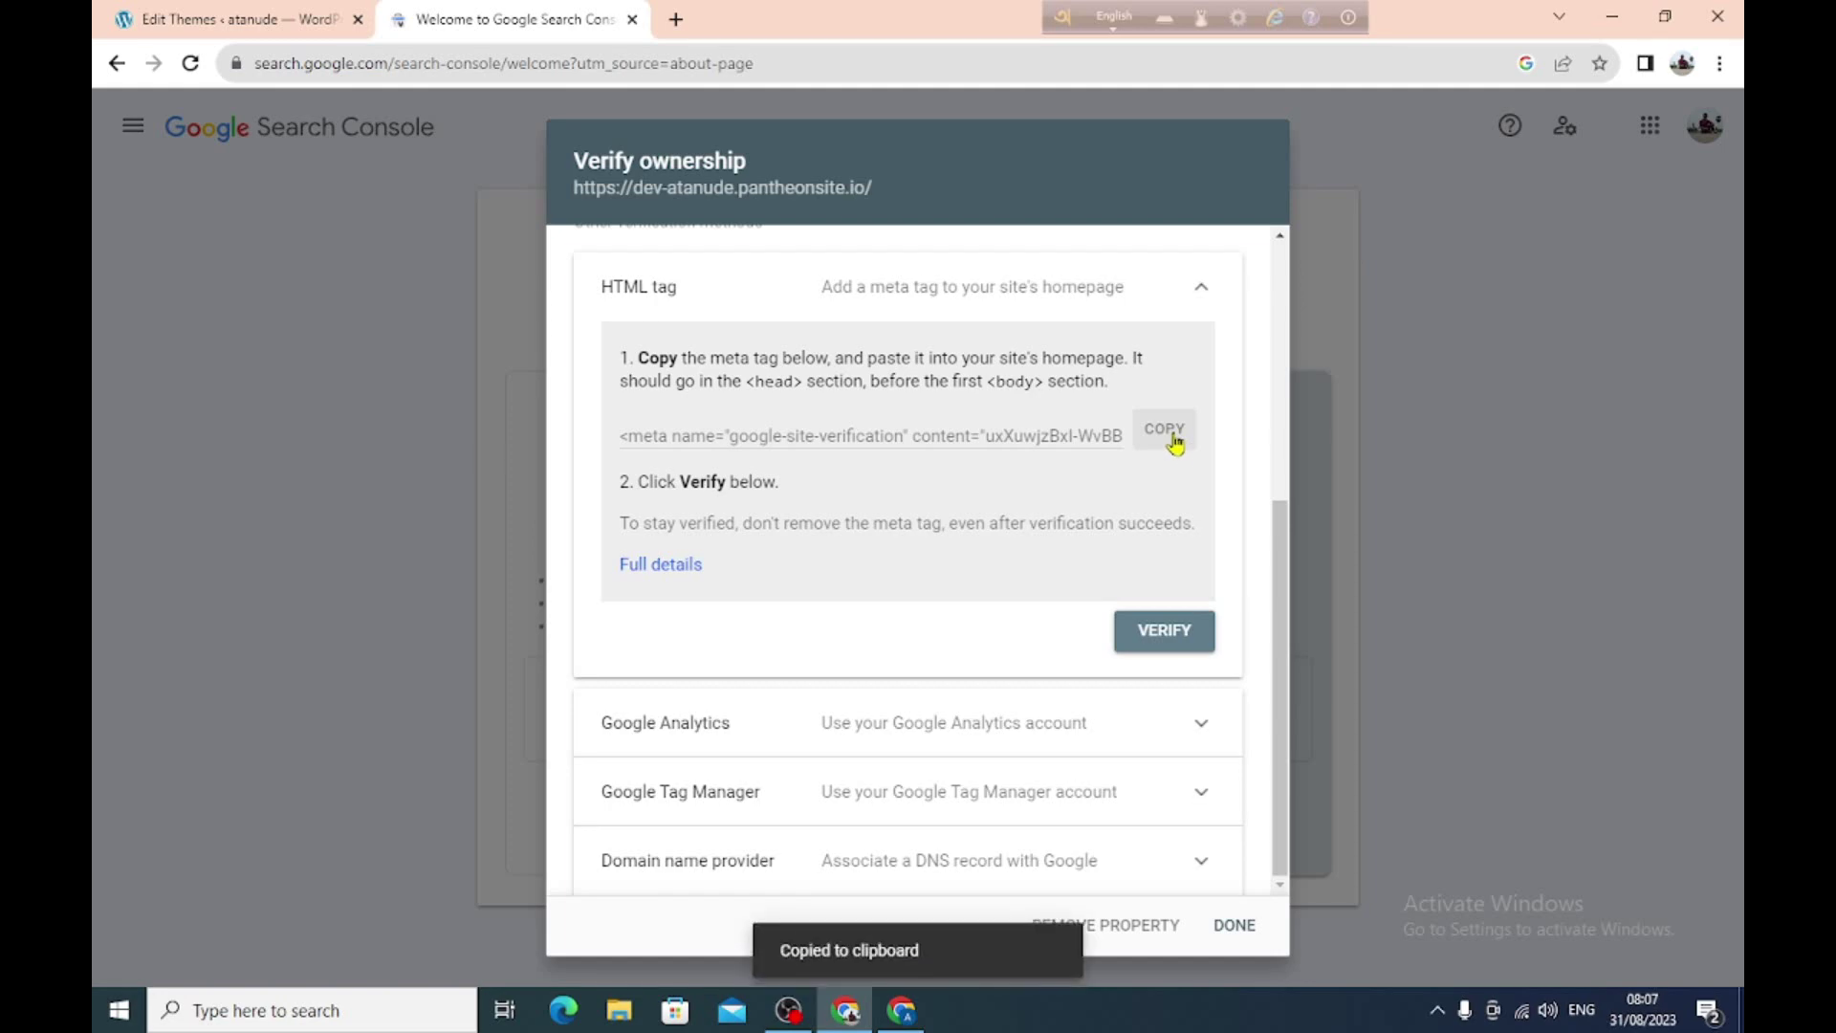
{"action": "left_click", "coordinate": [288, 21]}
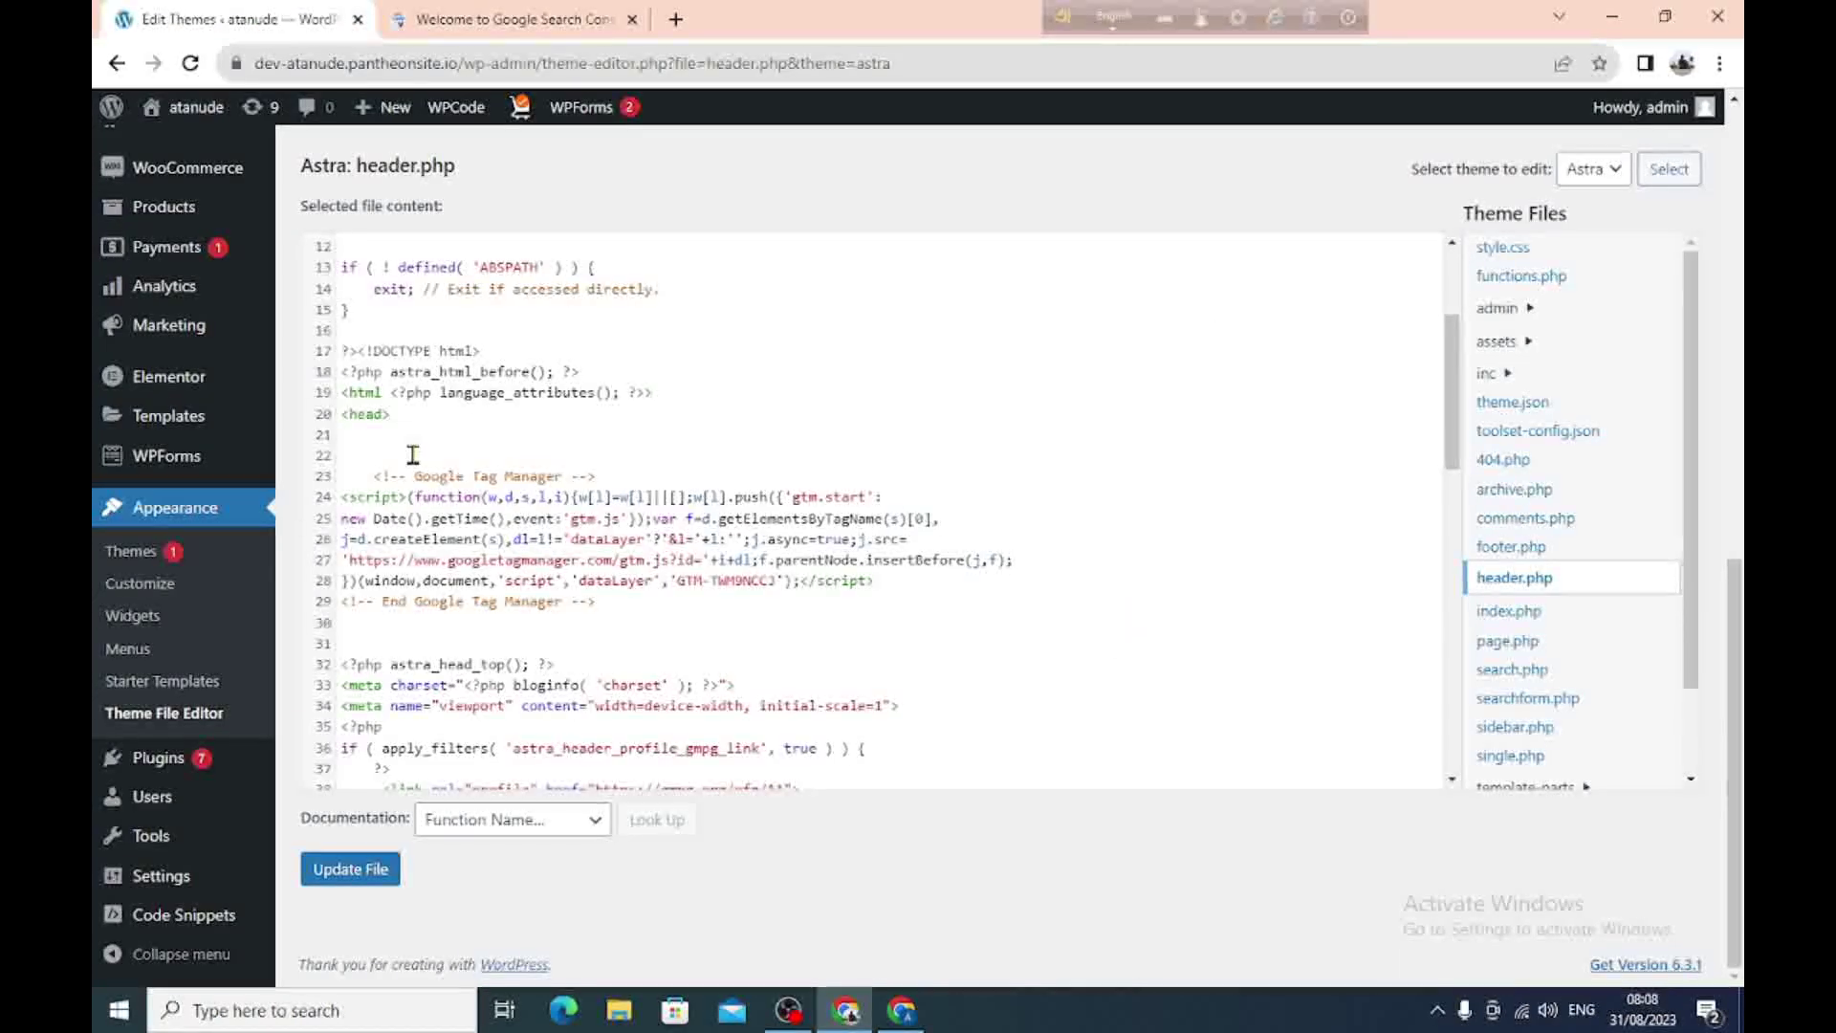
Paste the google-site-verification meta tag below the opening <head> tag in header.php, above the Google Tag Manager code, and update the file.
{"action": "left_click", "coordinate": [411, 413]}
{"action": "key", "text": "Return"}
{"action": "key", "text": "Return"}
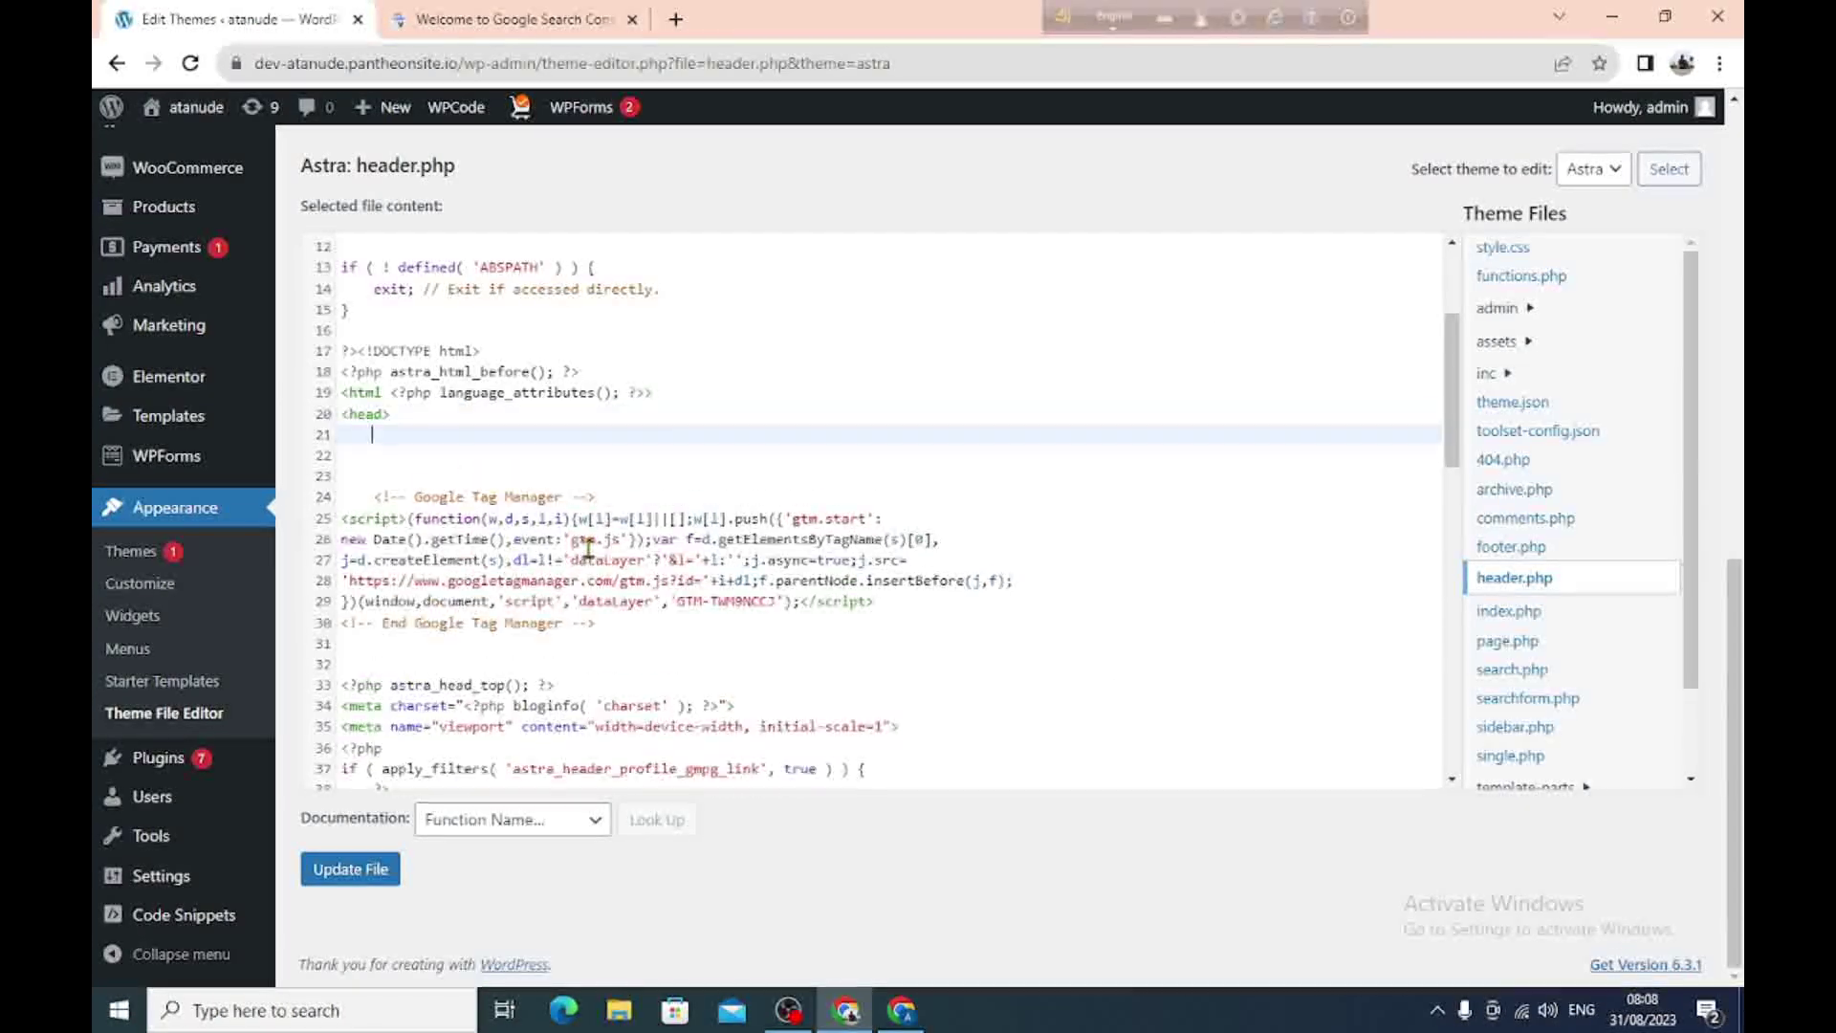
{"action": "right_click", "coordinate": [591, 461]}
{"action": "left_click", "coordinate": [612, 636]}
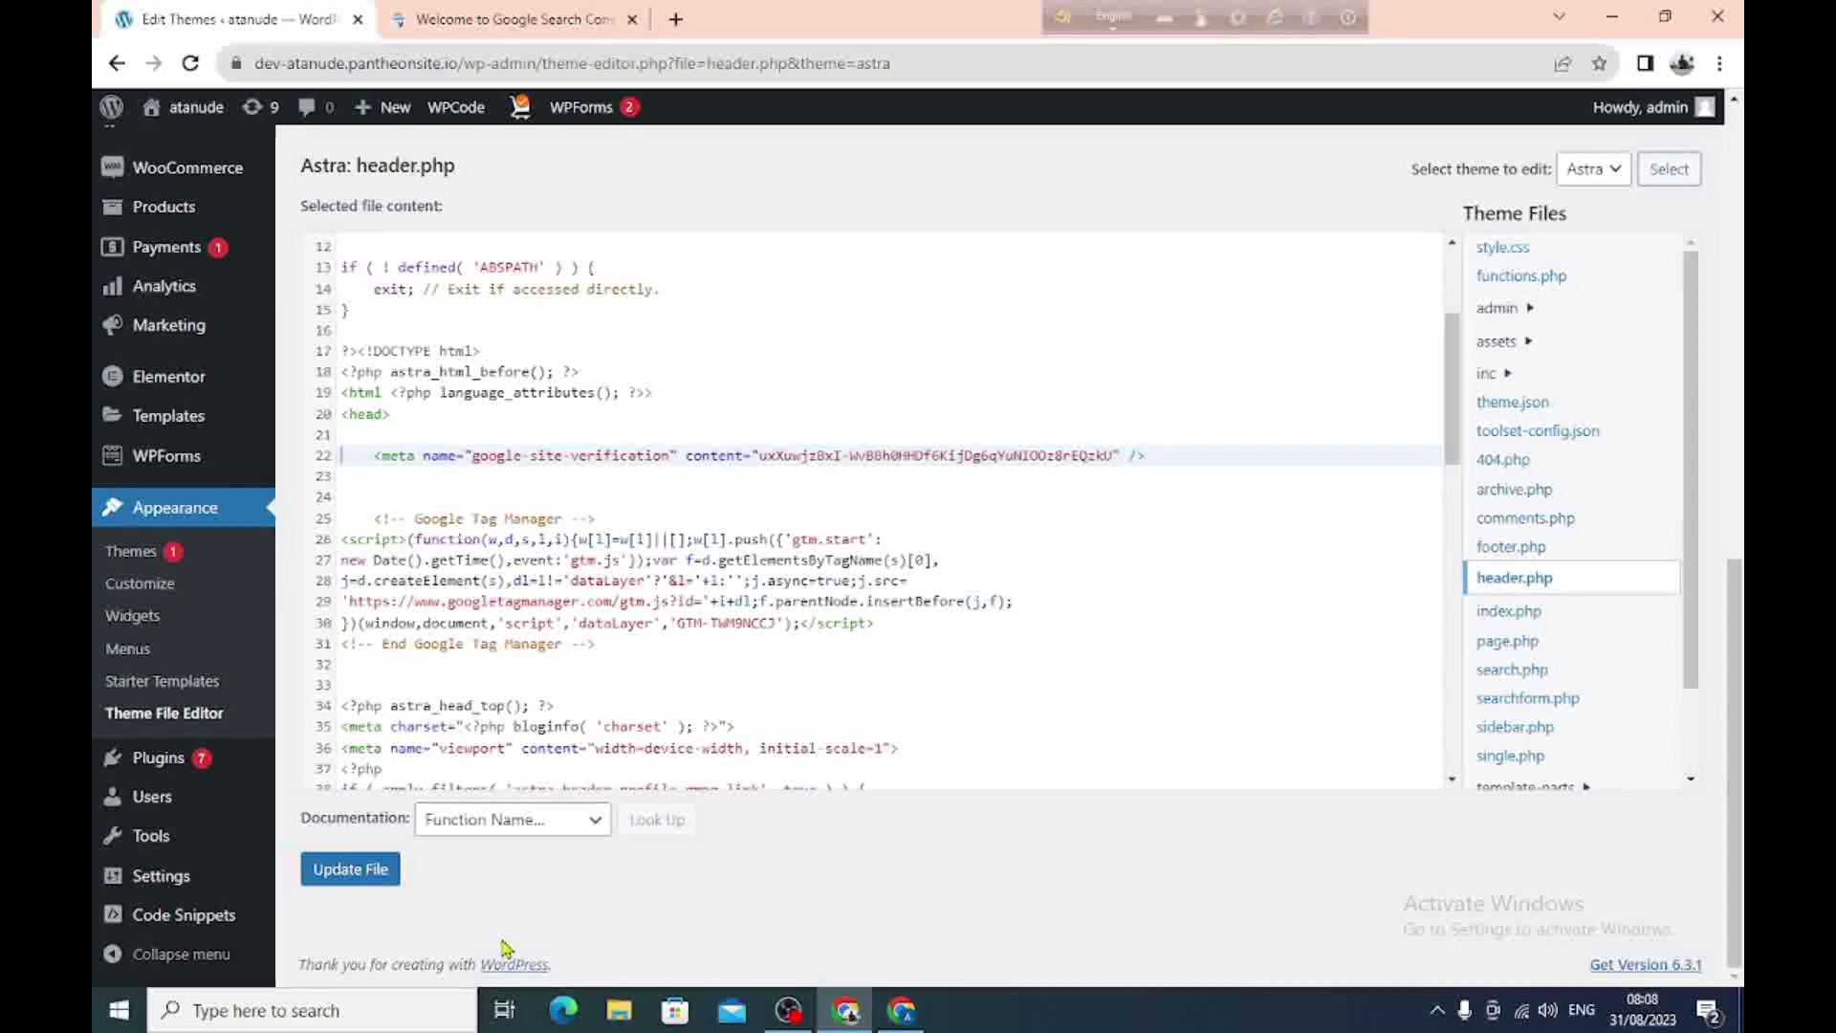
{"action": "left_click", "coordinate": [350, 870]}
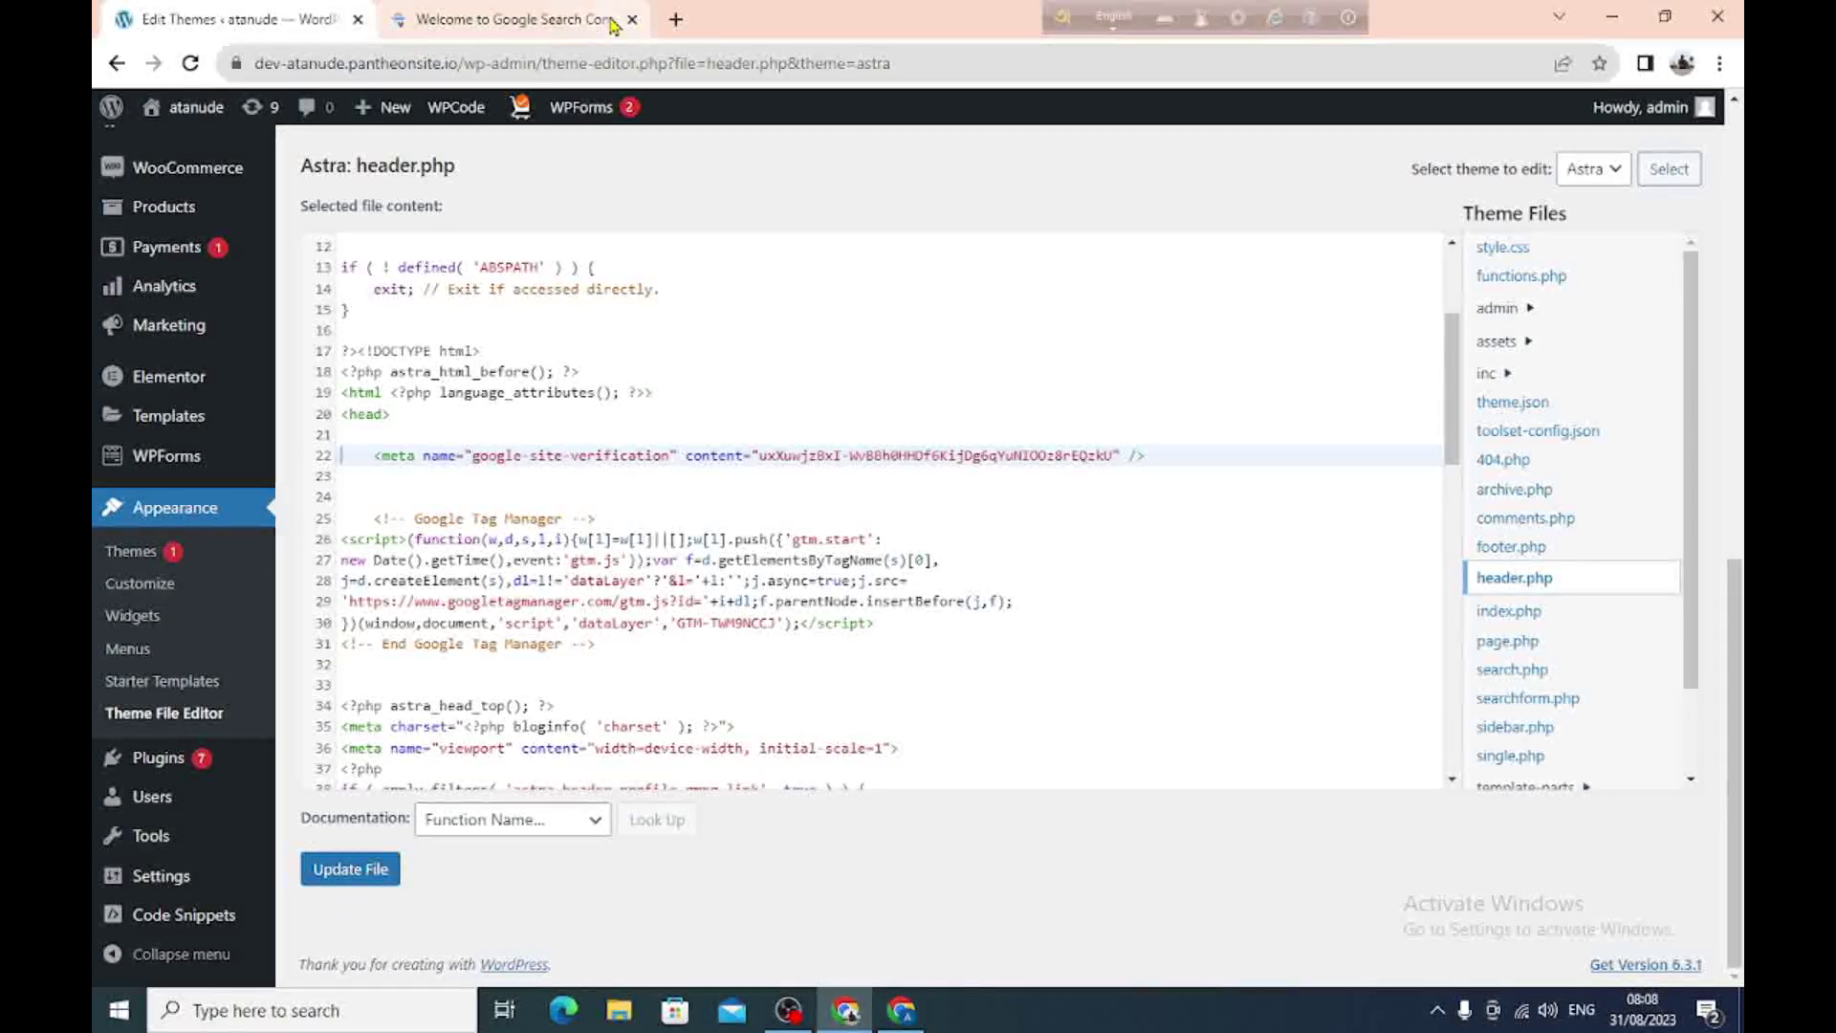
Verify the site's ownership with the HTML tag method in Google Search Console and go to the property.
{"action": "left_click", "coordinate": [574, 17]}
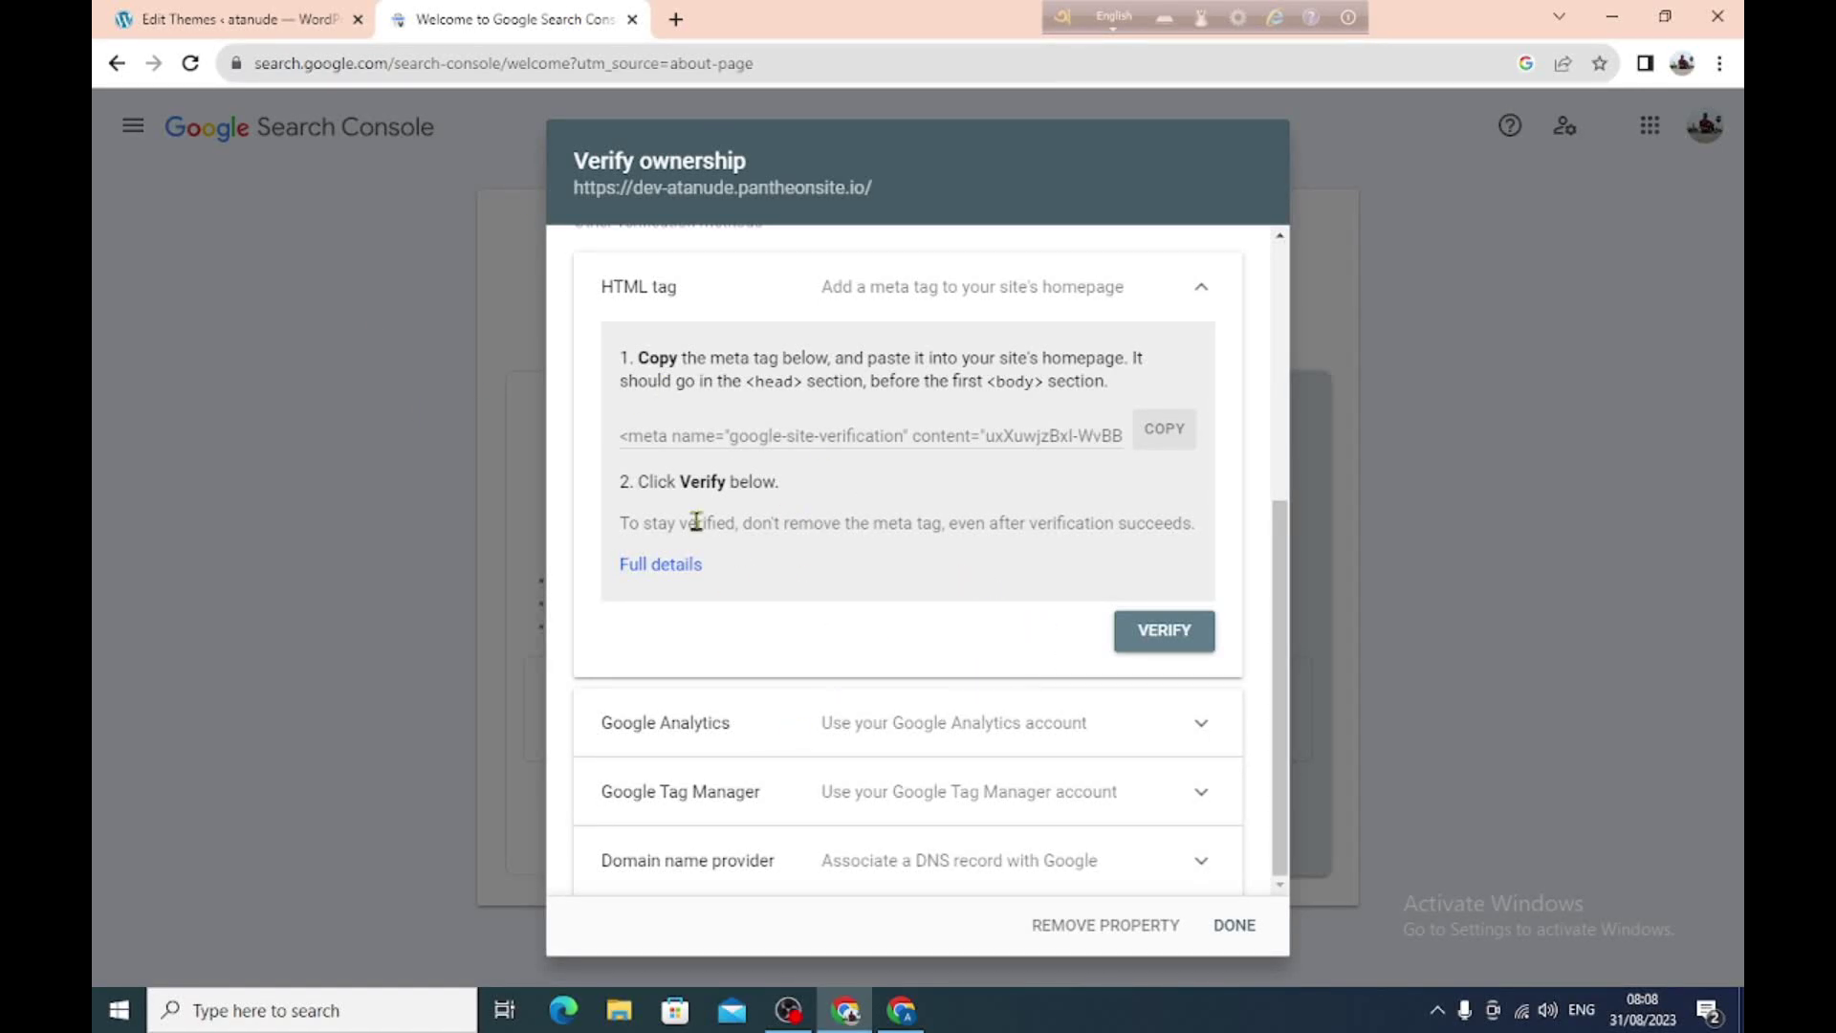
{"action": "left_click", "coordinate": [1166, 644]}
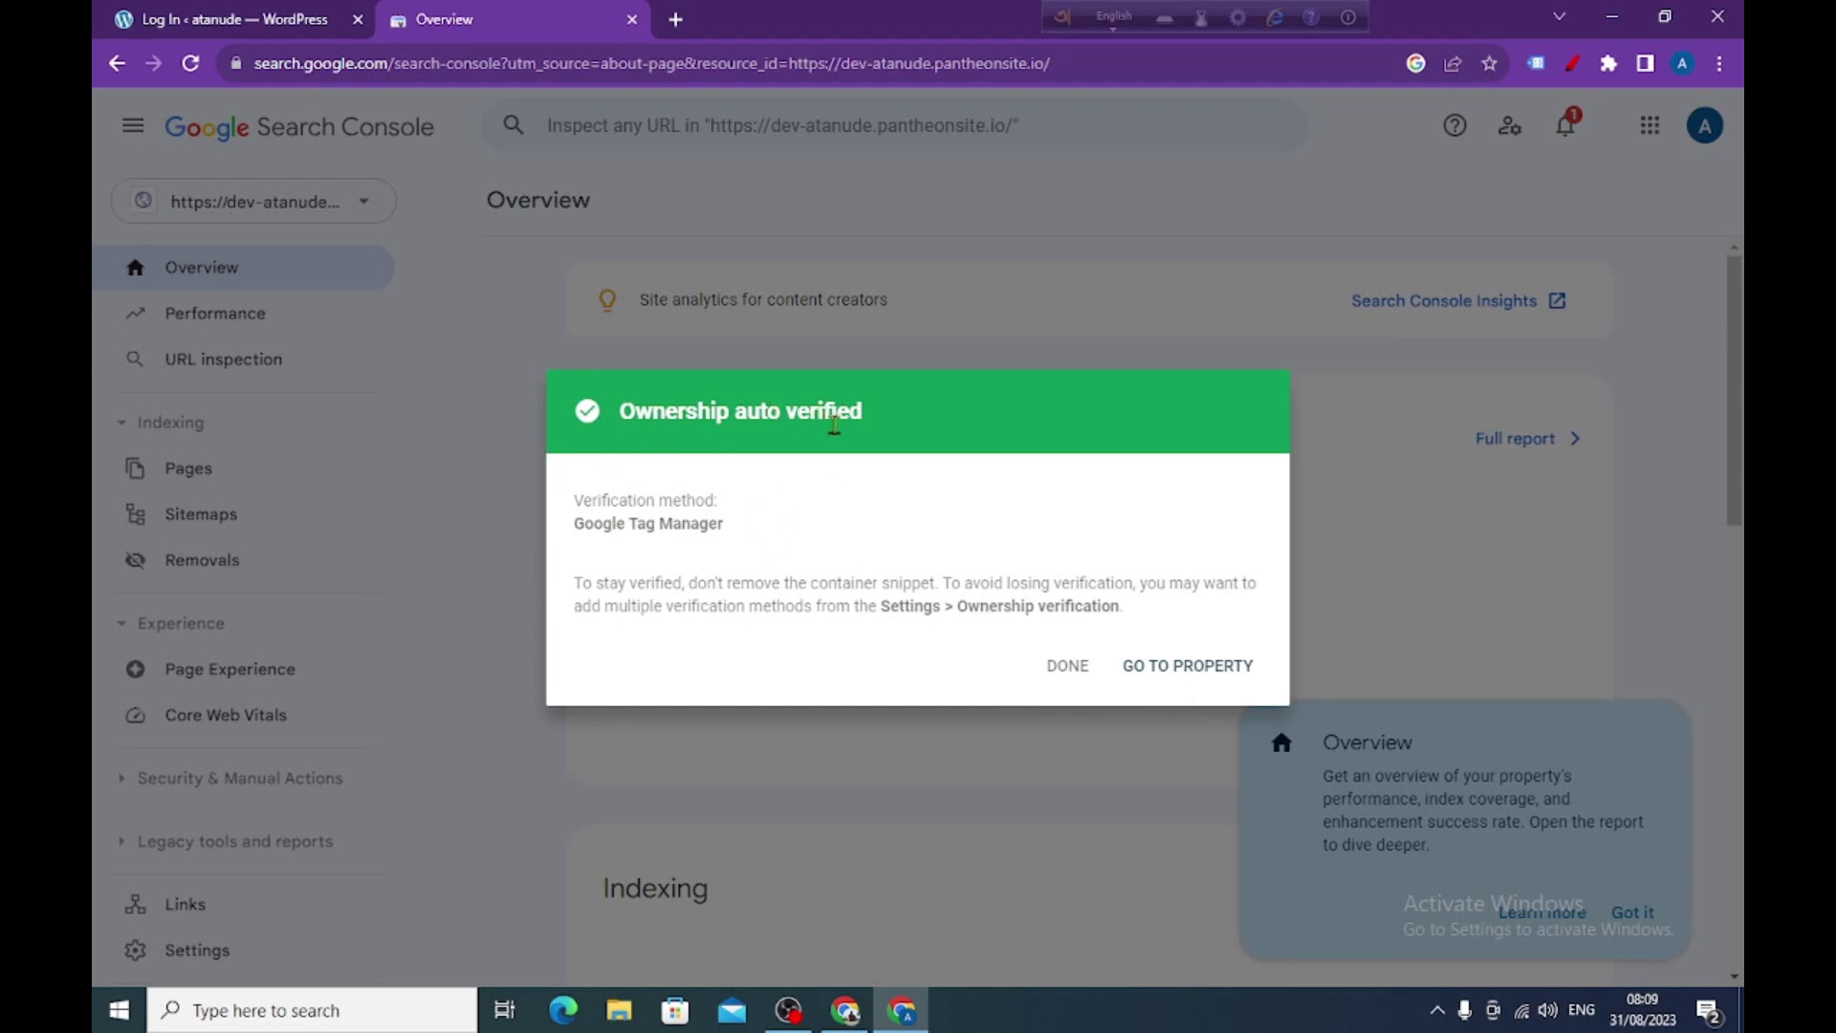
{"action": "left_click", "coordinate": [1198, 678]}
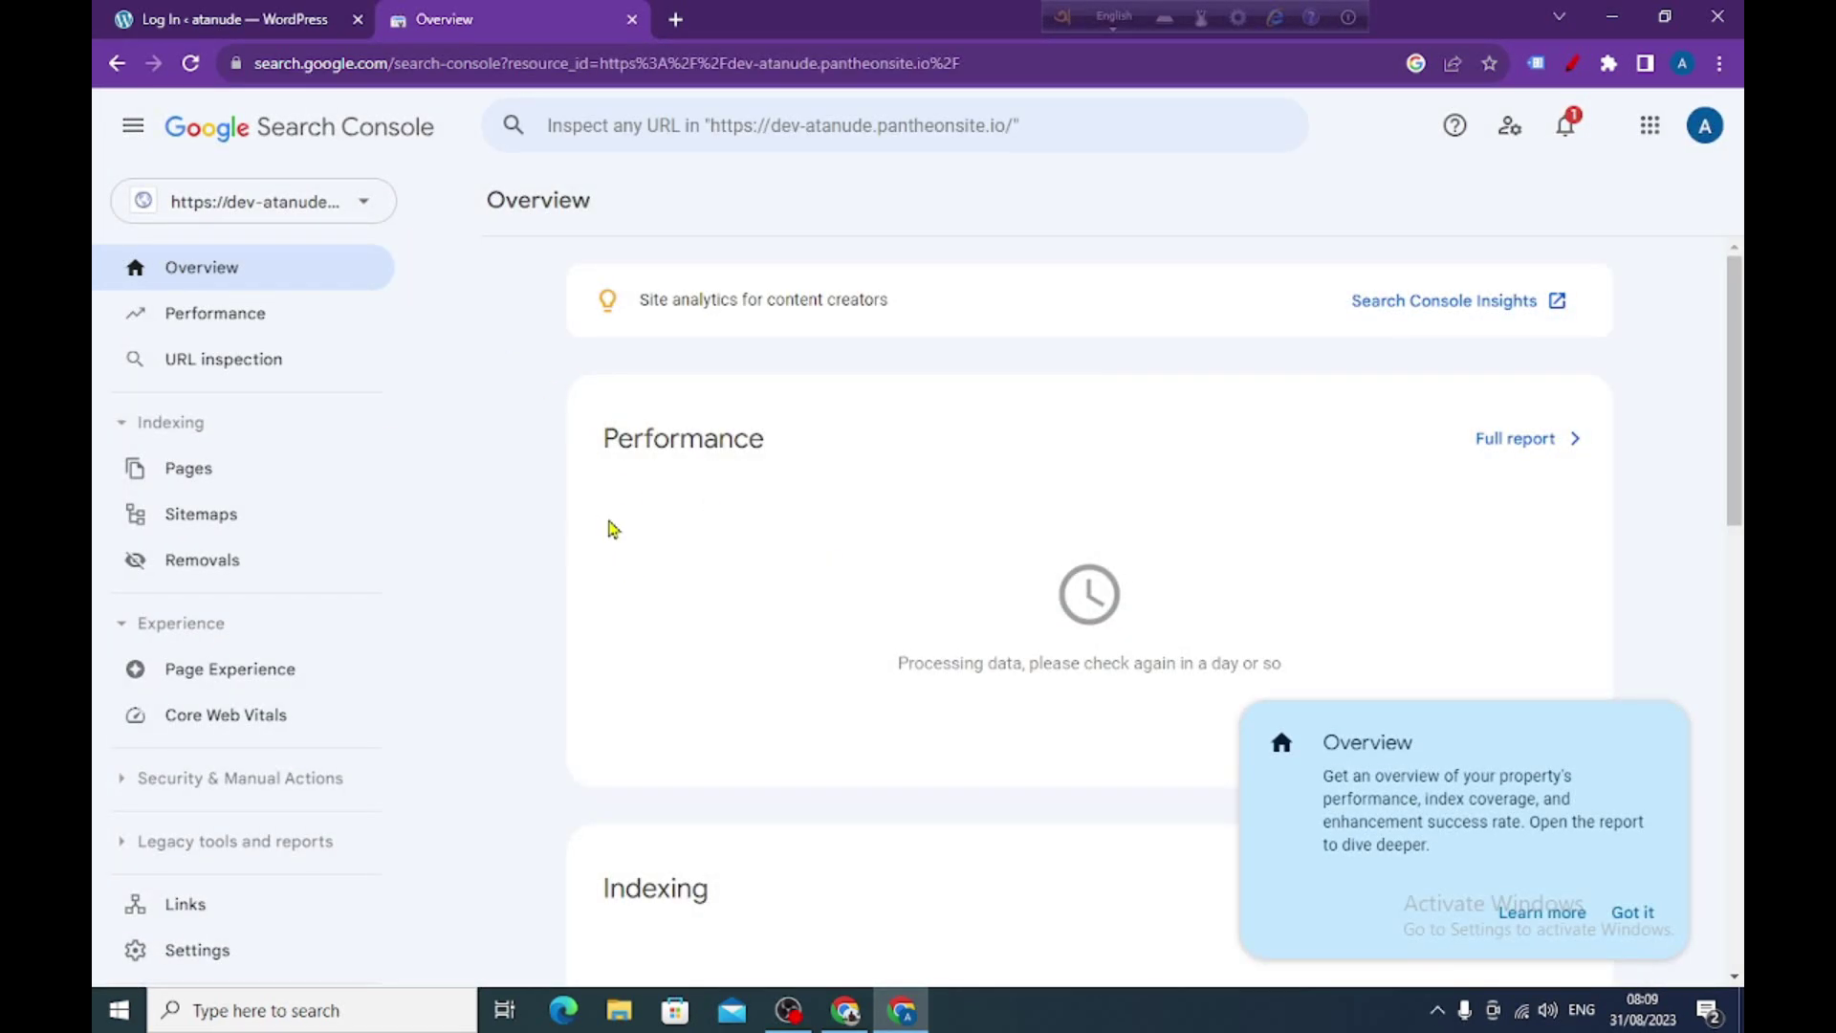
Review the Performance, Indexing, Experience and Enhancements sections of the newly verified property's overview.
{"action": "scroll", "coordinate": [868, 447], "scroll_direction": "down", "scroll_amount": 9}
{"action": "scroll", "coordinate": [714, 467], "scroll_direction": "up", "scroll_amount": 5}
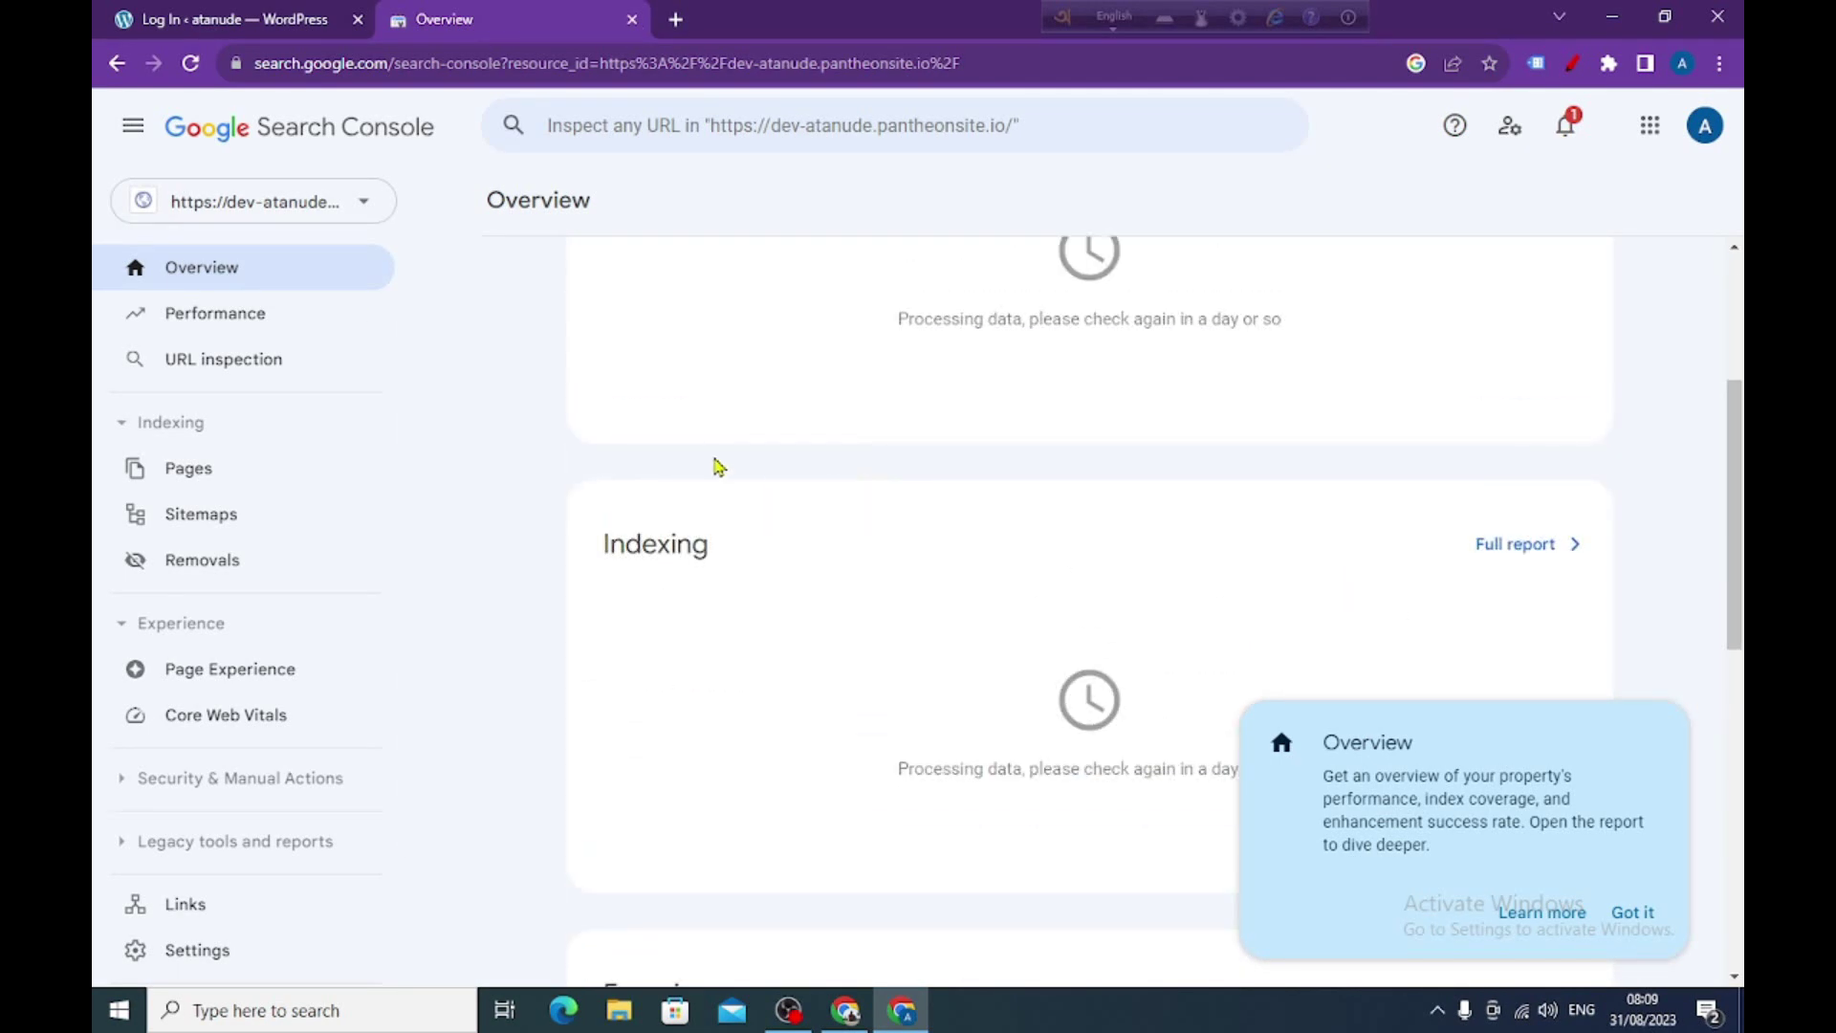
{"action": "scroll", "coordinate": [692, 581], "scroll_direction": "up", "scroll_amount": 4}
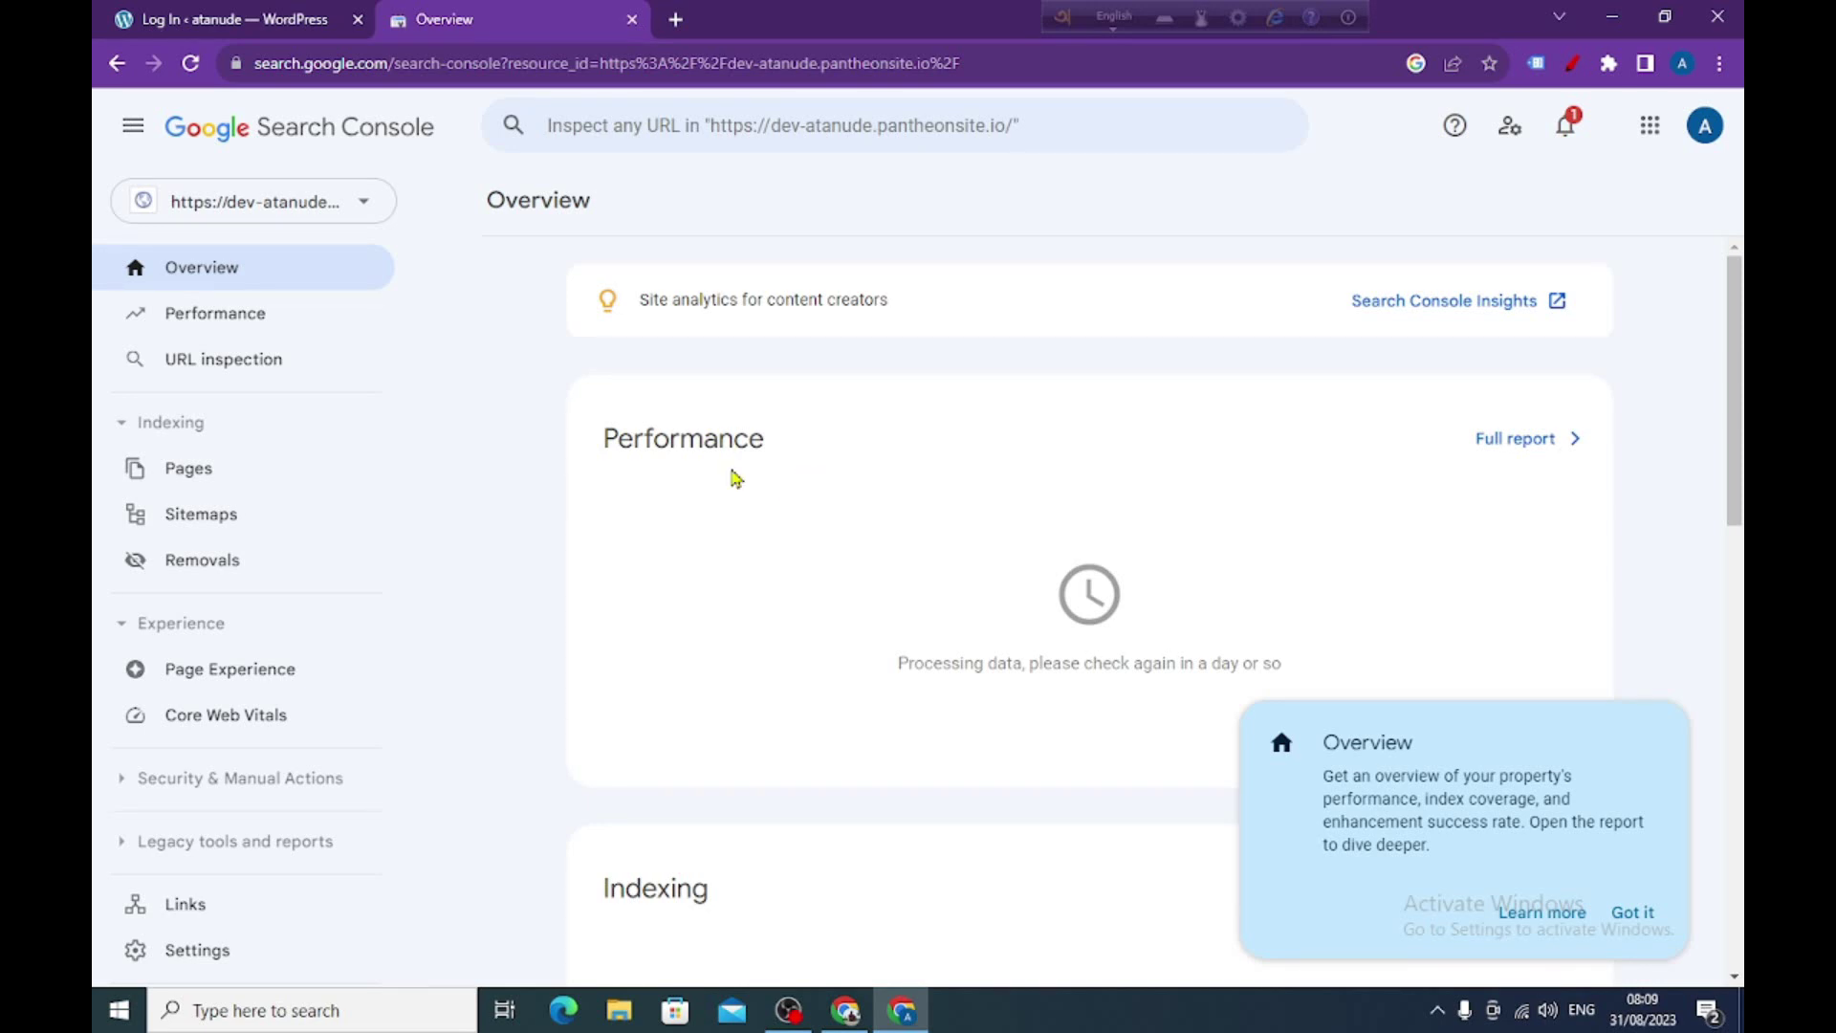
{"action": "scroll", "coordinate": [776, 493], "scroll_direction": "down", "scroll_amount": 13}
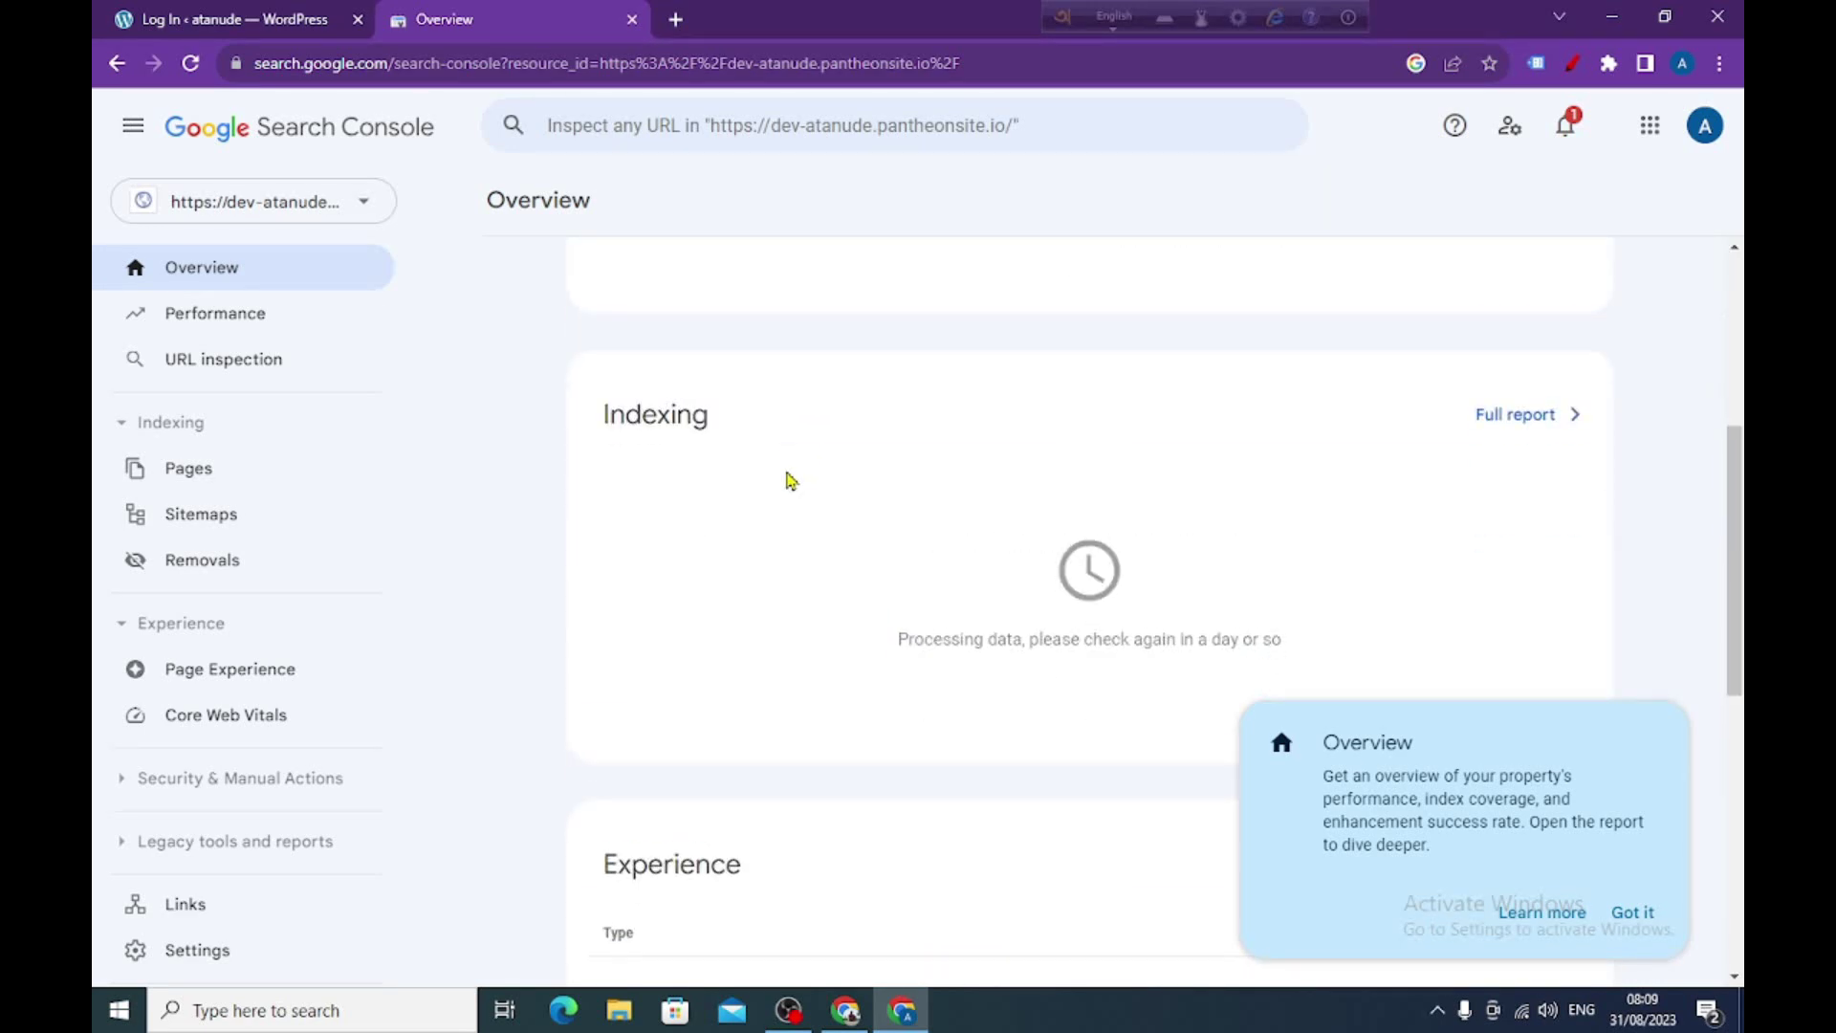
{"action": "scroll", "coordinate": [772, 480], "scroll_direction": "up", "scroll_amount": 5}
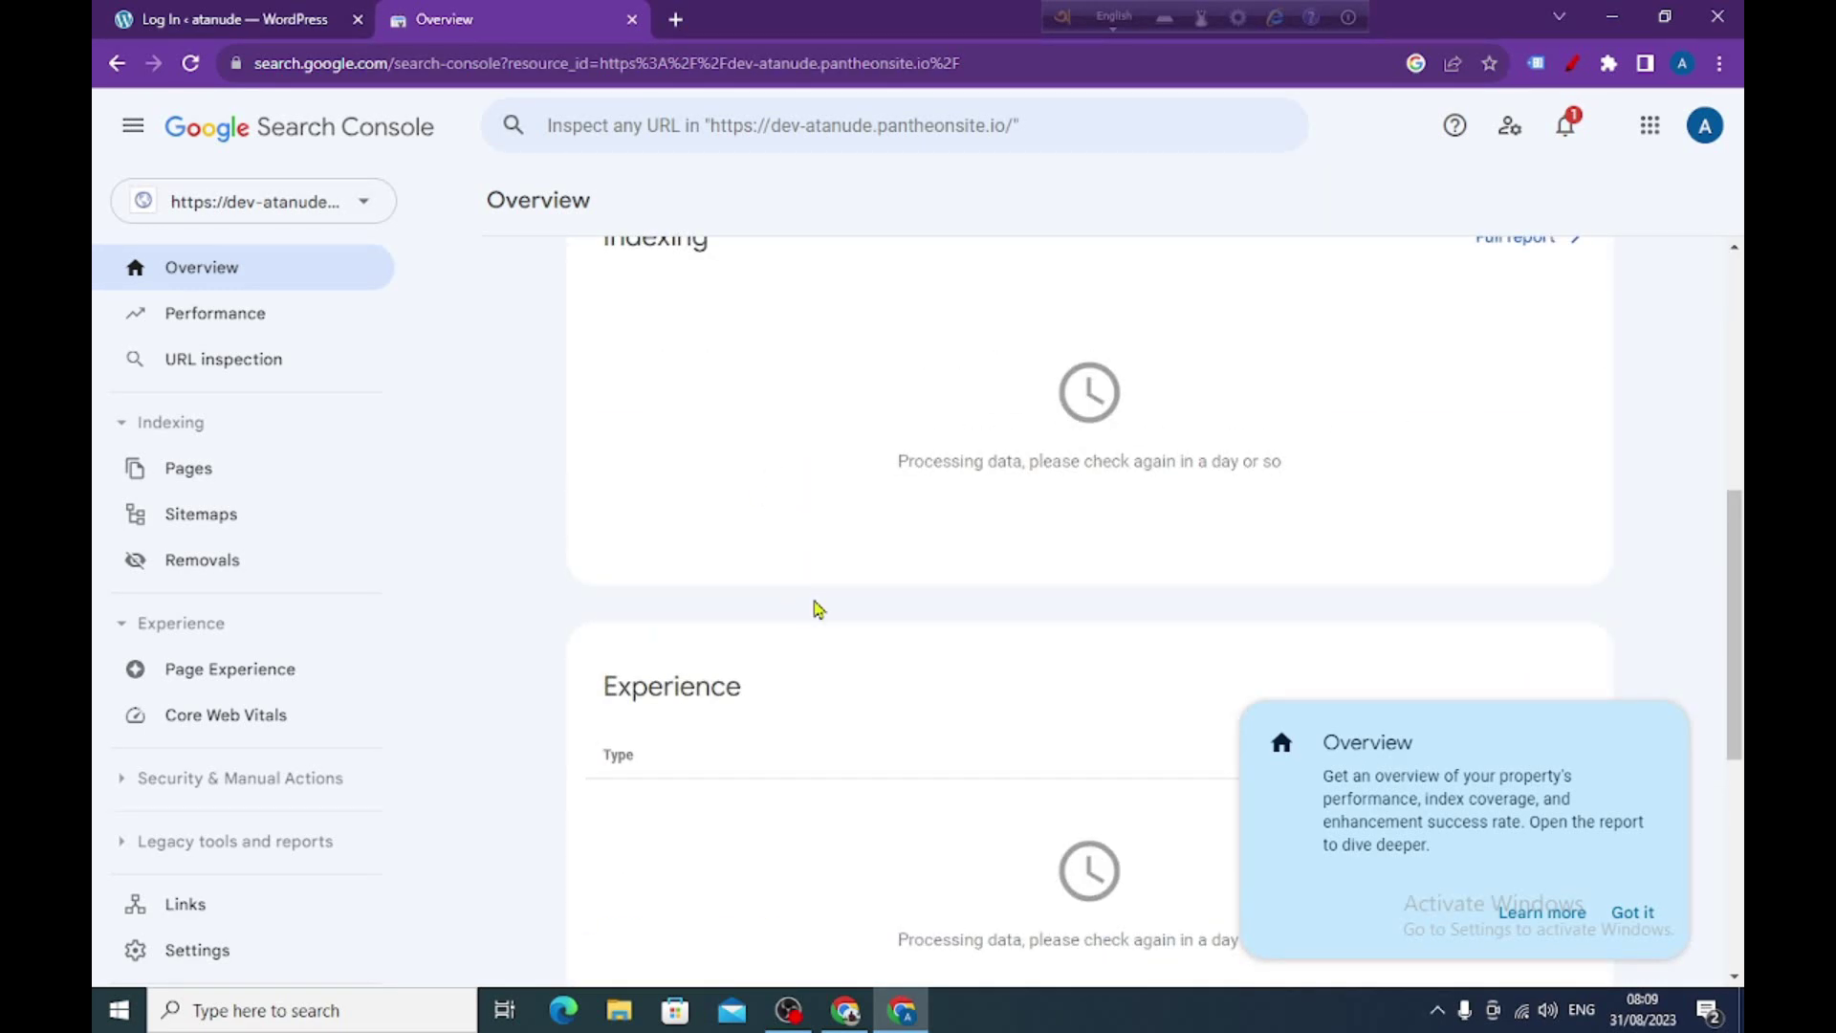
{"action": "scroll", "coordinate": [813, 603], "scroll_direction": "down", "scroll_amount": 5}
{"action": "scroll", "coordinate": [878, 510], "scroll_direction": "up", "scroll_amount": 13}
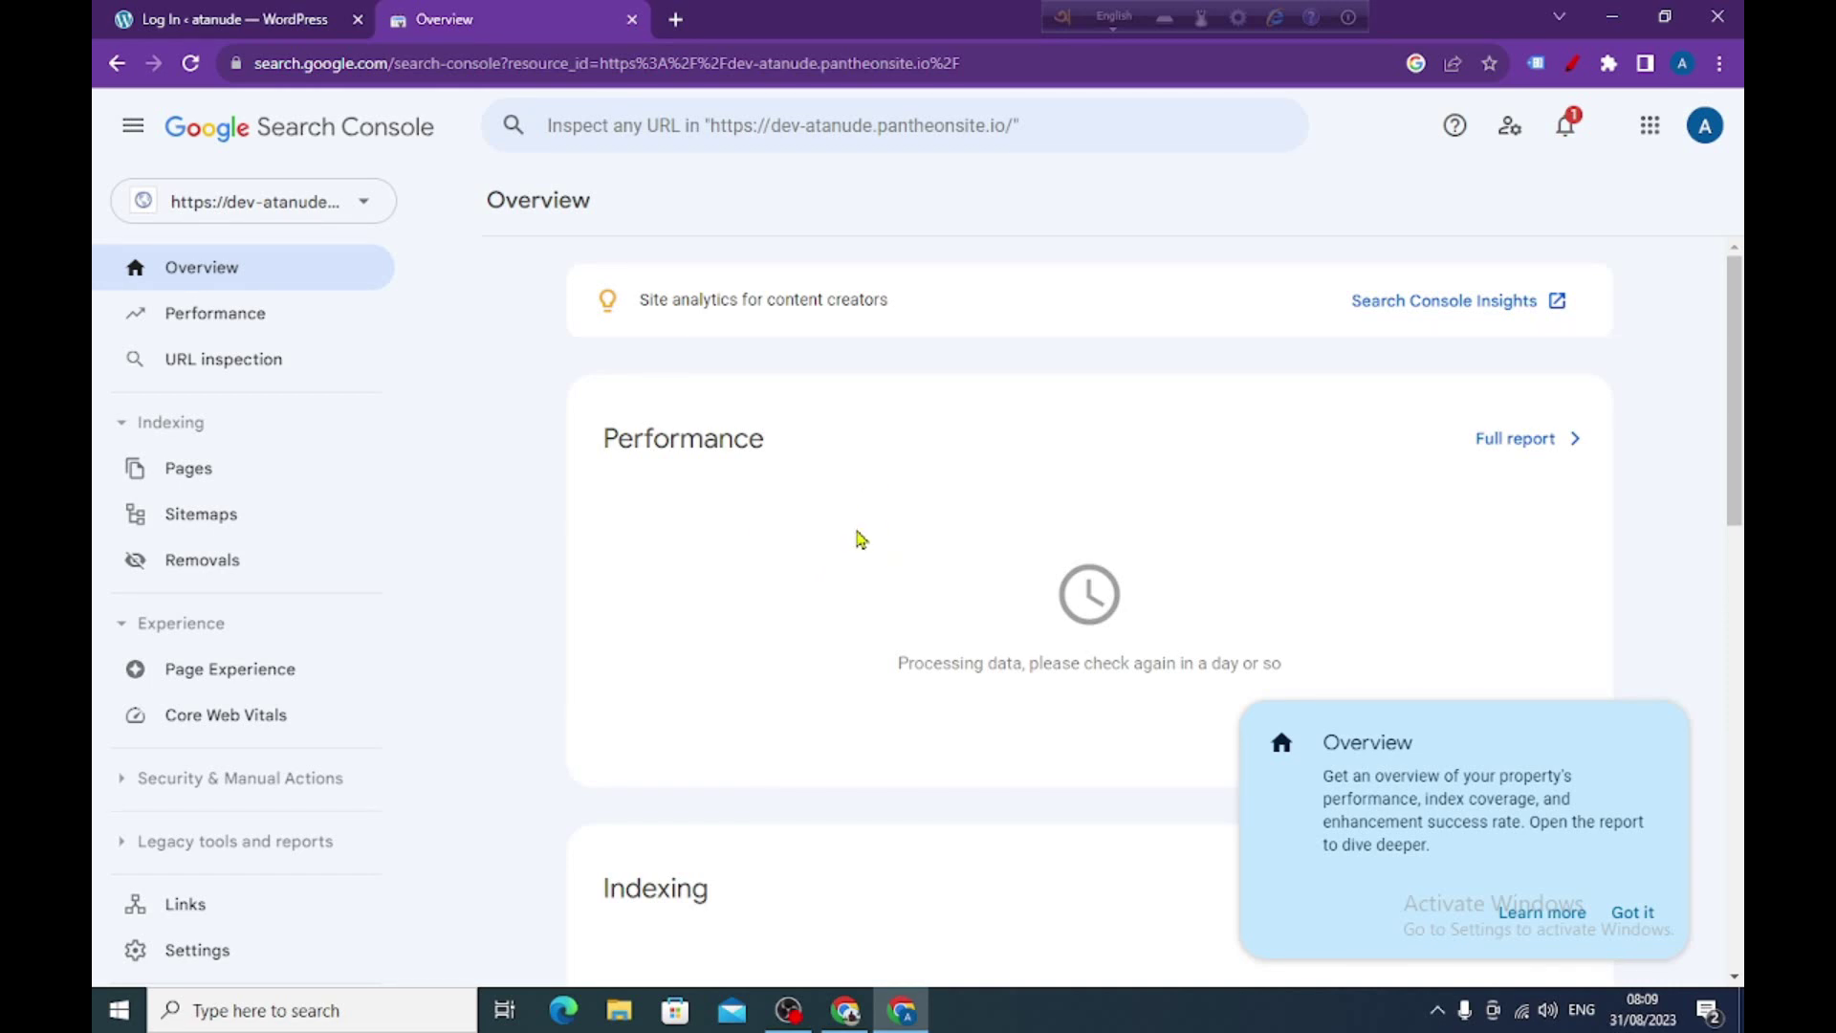
{"action": "scroll", "coordinate": [857, 536], "scroll_direction": "down", "scroll_amount": 10}
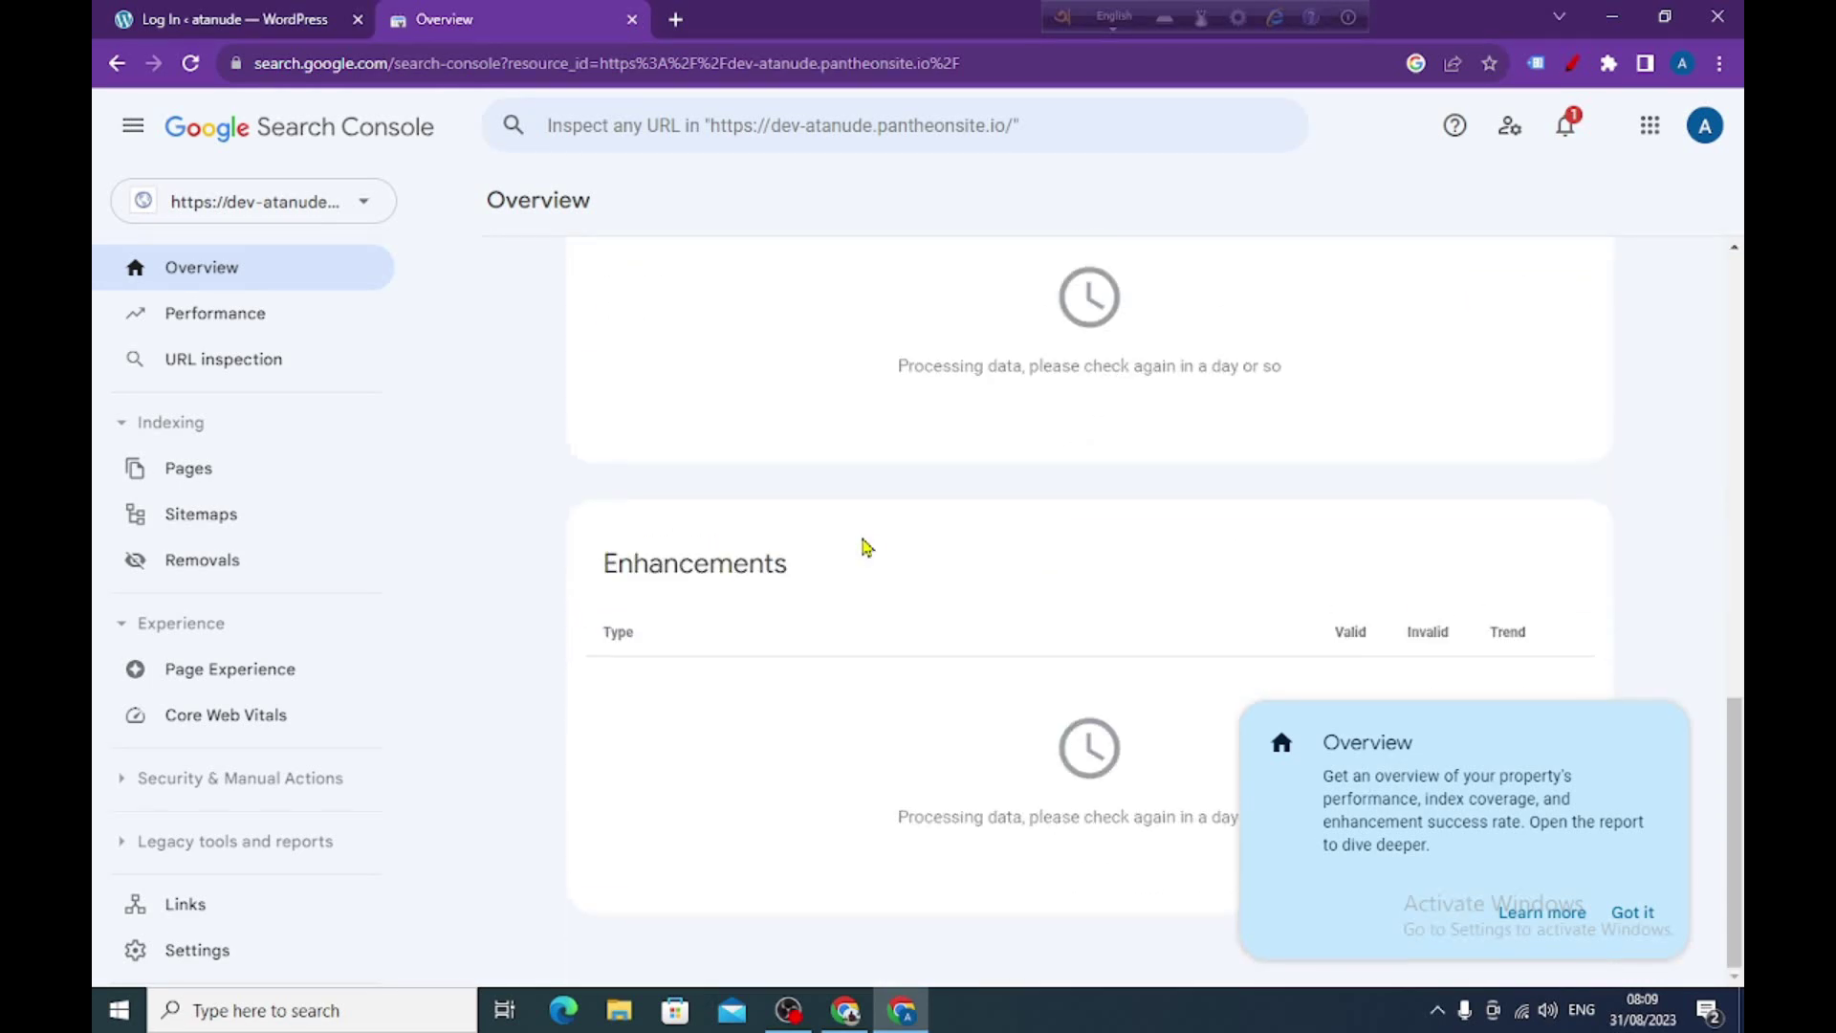
{"action": "scroll", "coordinate": [864, 535], "scroll_direction": "up", "scroll_amount": 10}
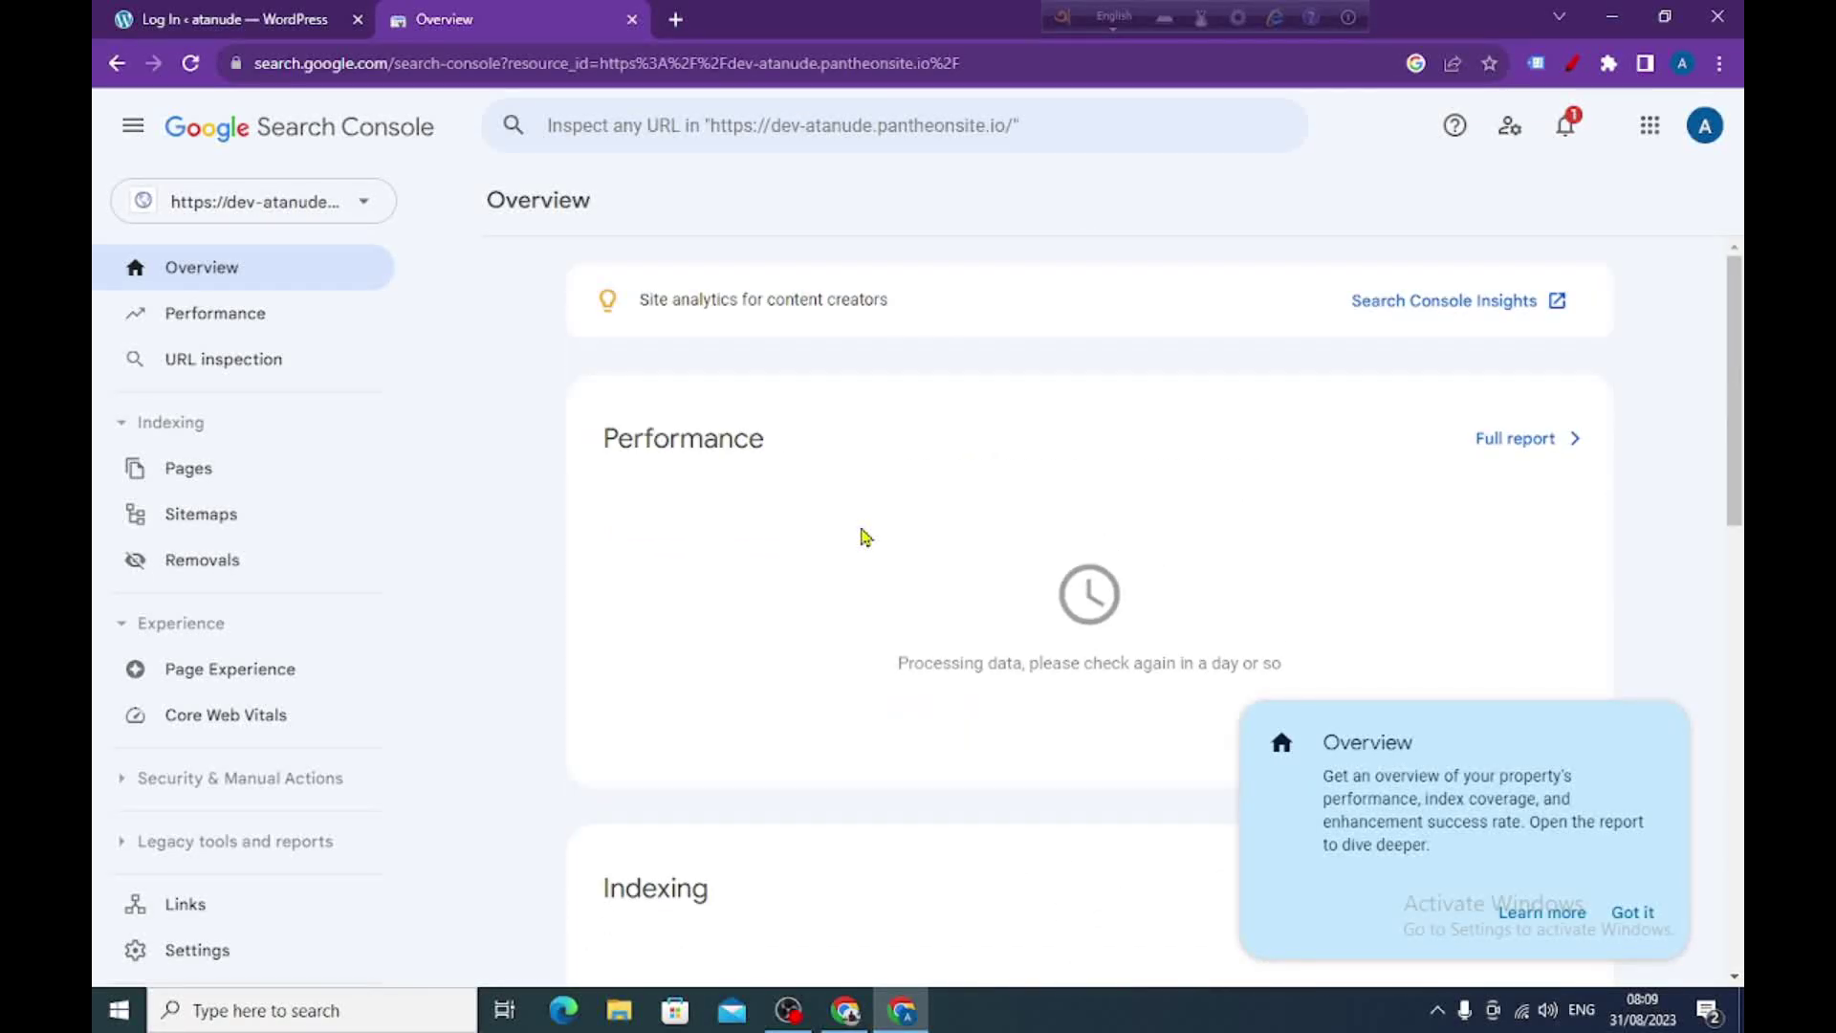